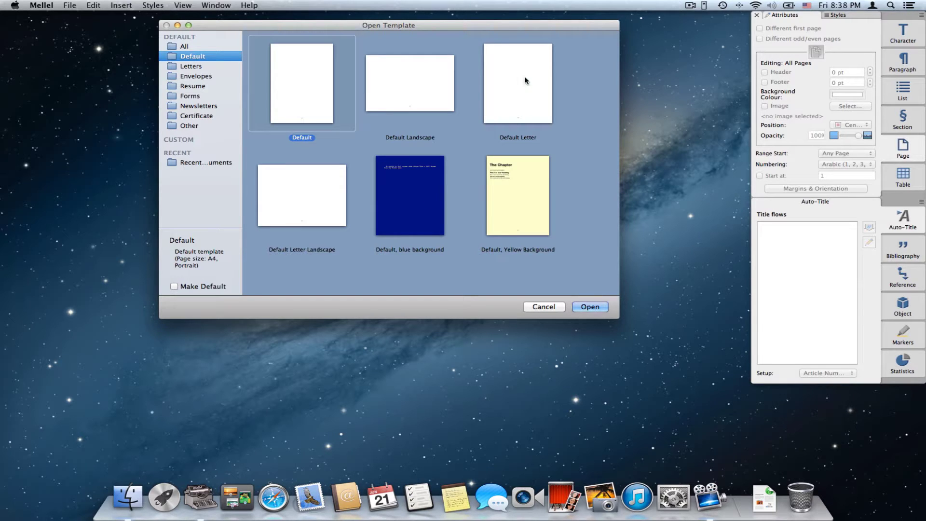
Browse the Letters, Envelopes, Resume, Forms and Newsletters template categories in the template chooser
left_click_drag(491, 28, 488, 39)
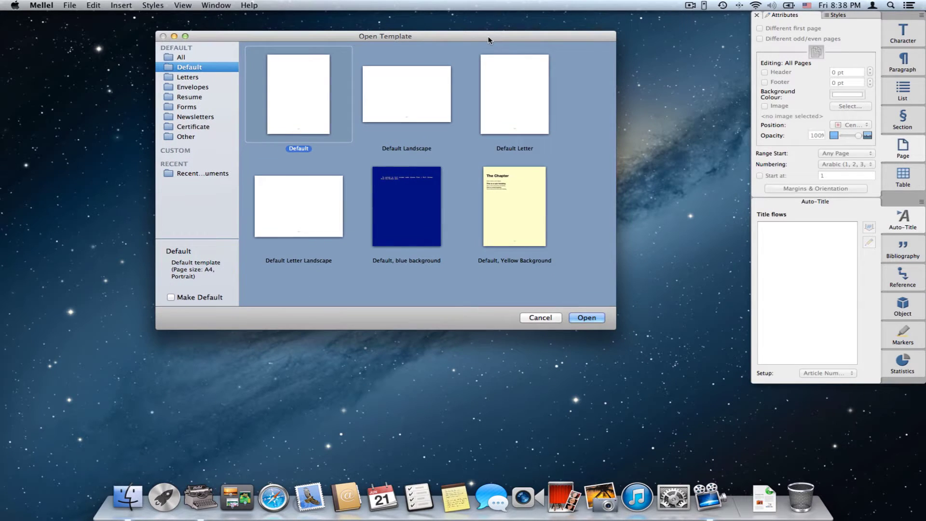
left_click_drag(322, 36, 296, 28)
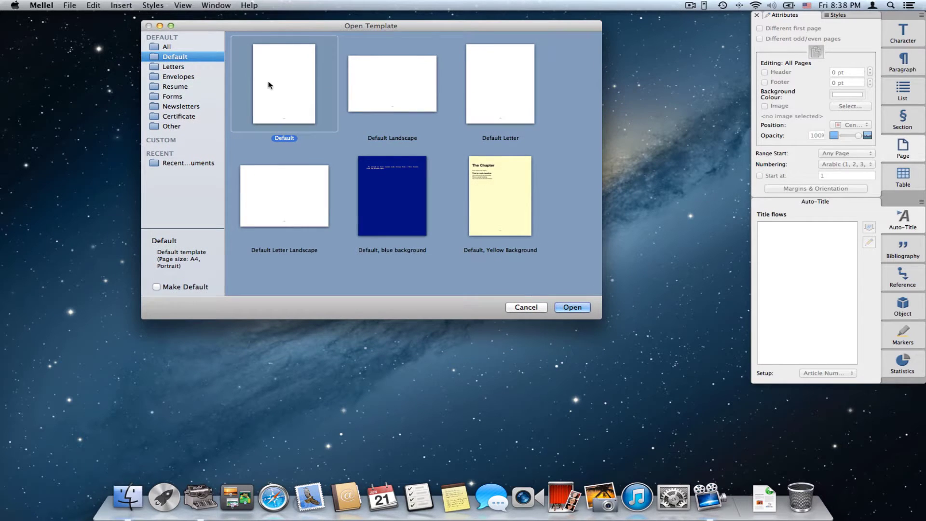
left_click(197, 69)
left_click(195, 76)
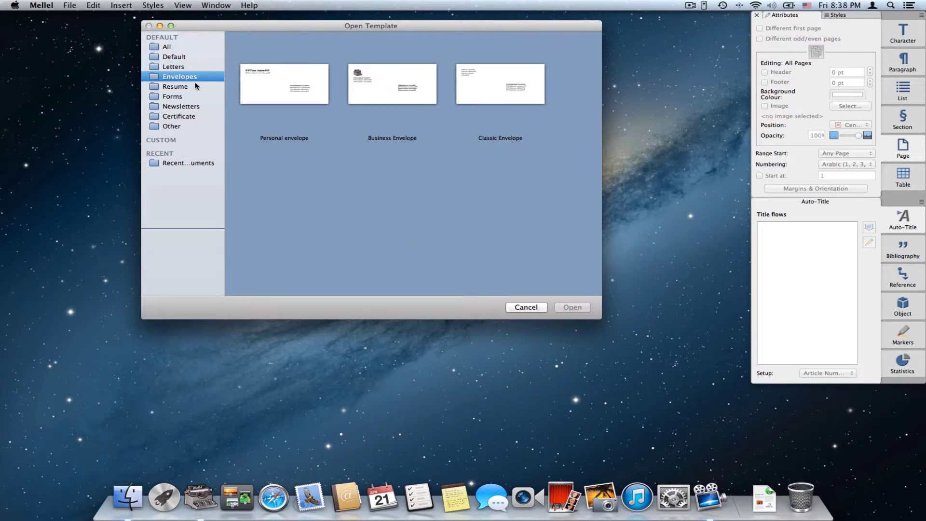
left_click(195, 88)
left_click(195, 98)
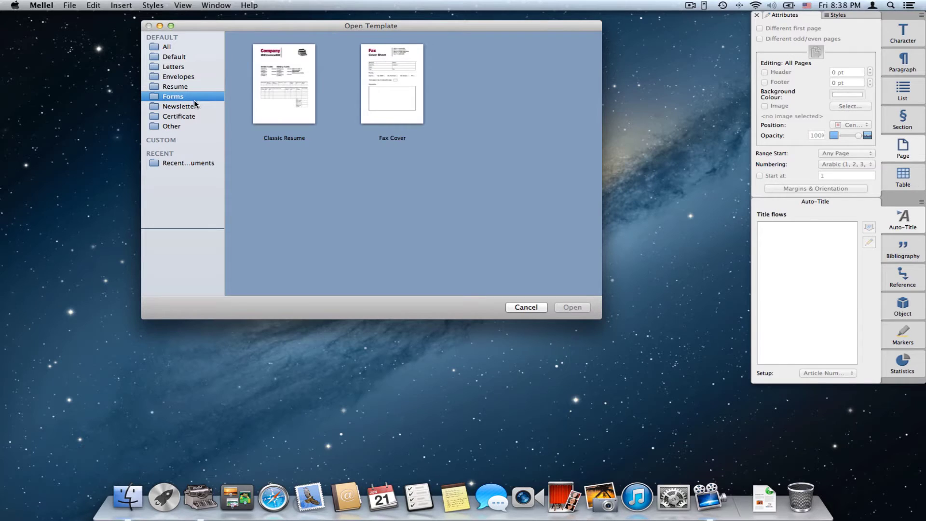
left_click(197, 106)
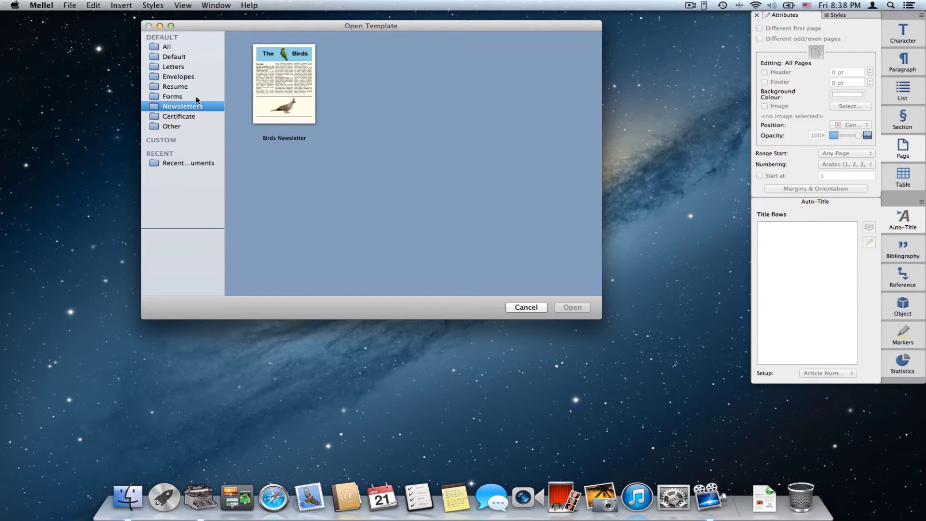
Open a document from the Semolina Pilchard letter template to view its layout, and close it
left_click(196, 69)
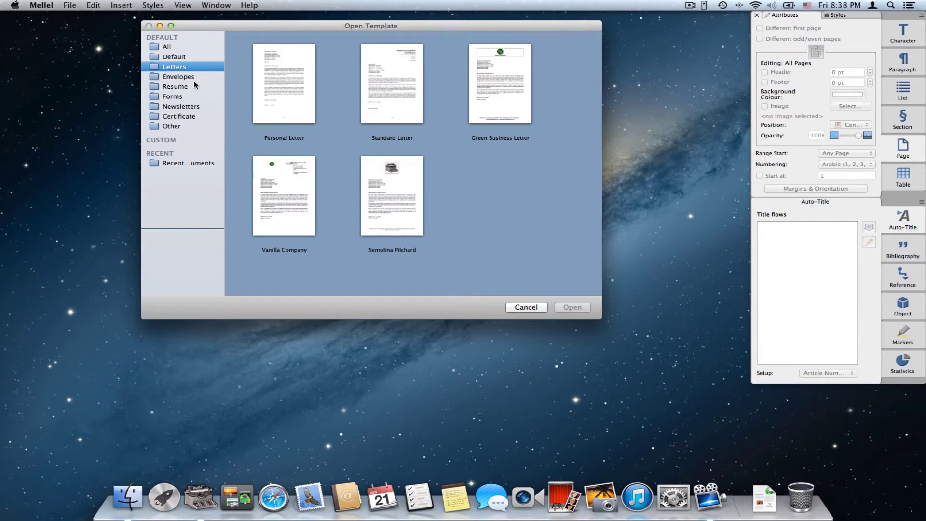
left_click(386, 220)
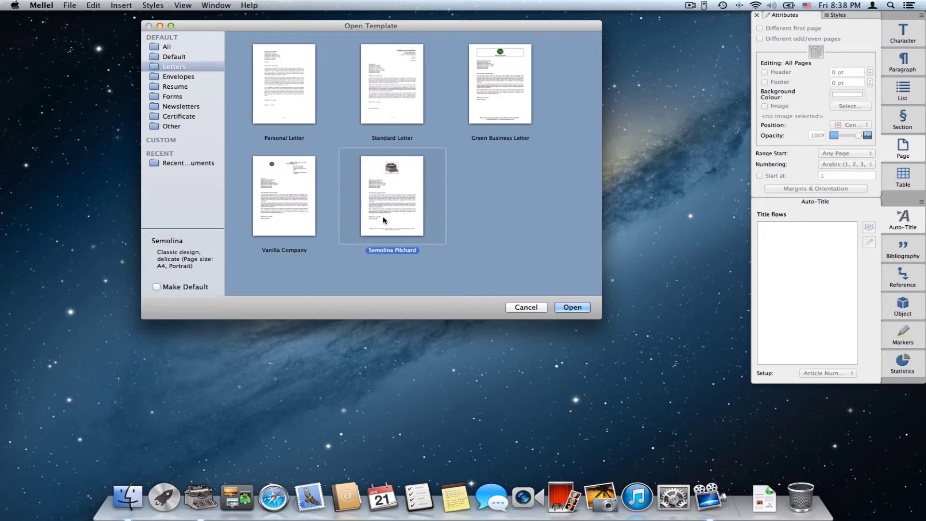
left_click(568, 307)
left_click_drag(421, 16, 468, 16)
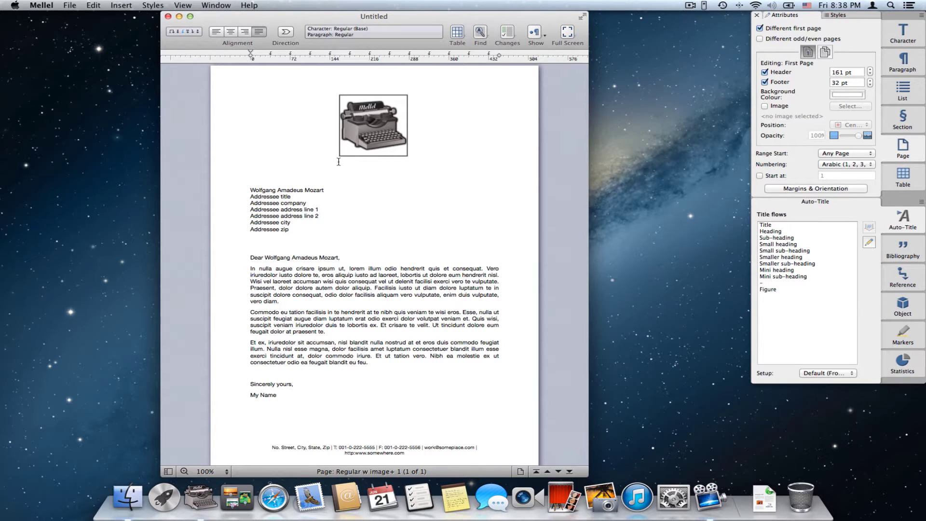
left_click(328, 234)
left_click(168, 17)
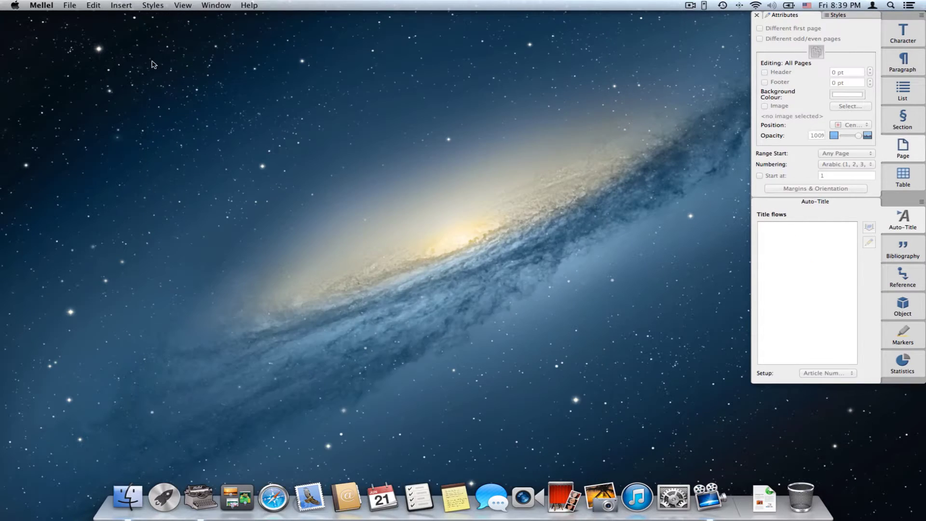
Create a new document from the Business Envelope template in the Envelopes category
left_click(76, 7)
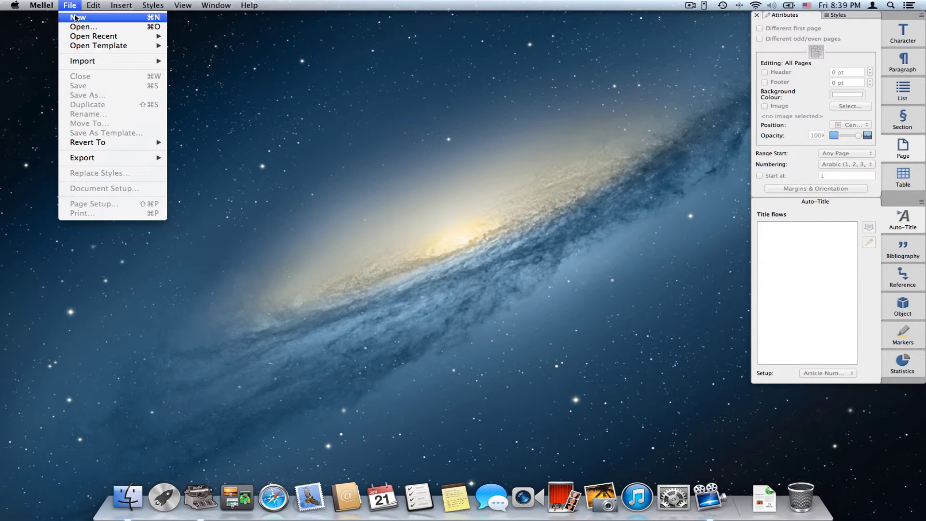
left_click(76, 19)
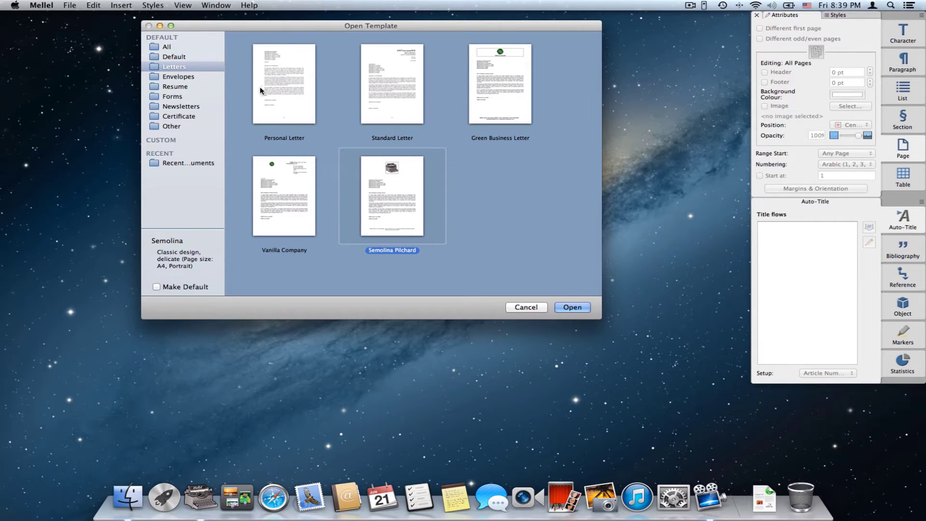
left_click(195, 79)
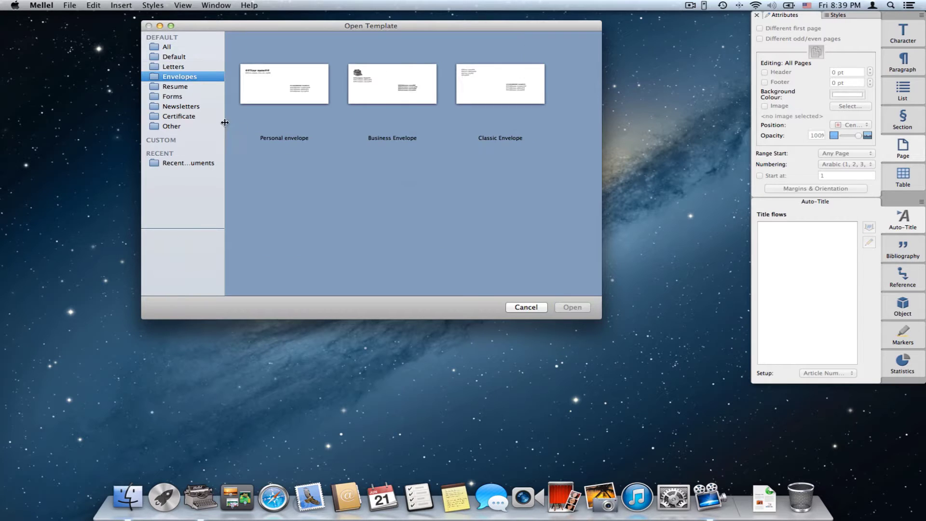
left_click(377, 96)
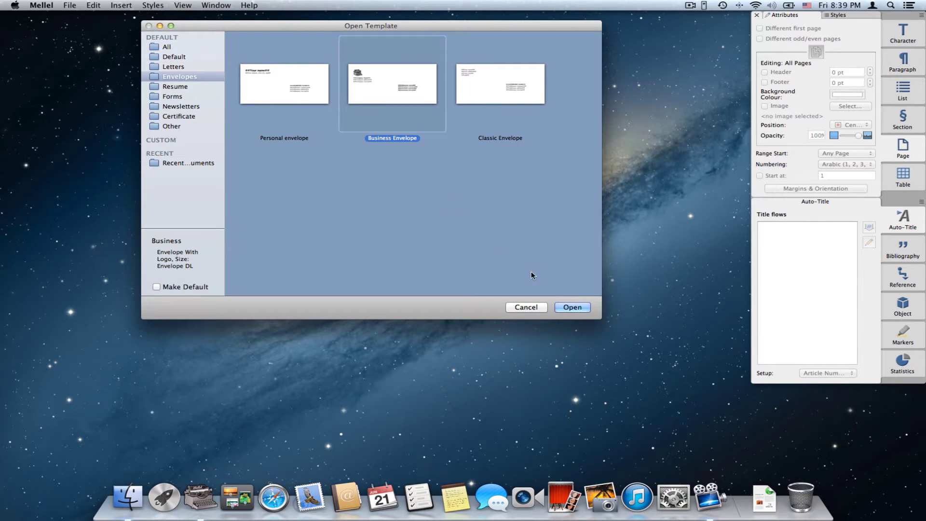
left_click(564, 308)
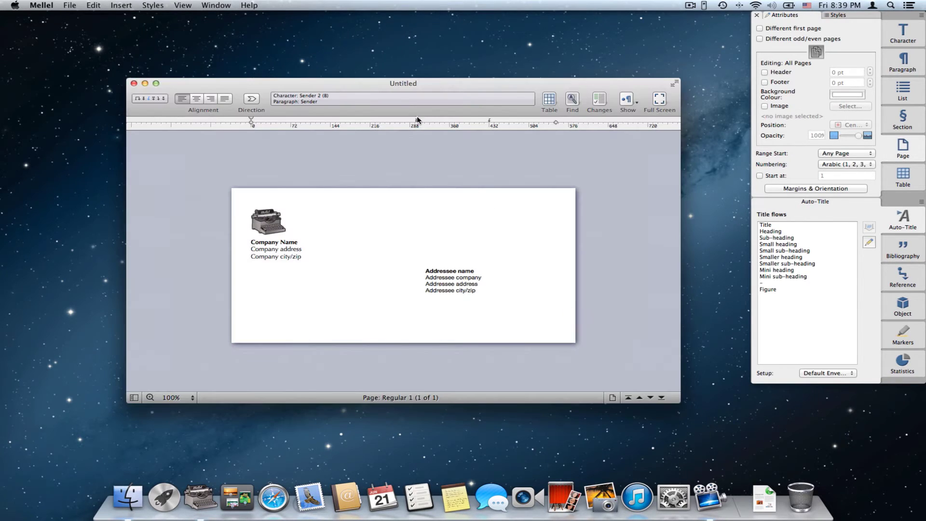
Select the company name line on the envelope, and close the document
left_click_drag(380, 88, 364, 46)
triple_click(271, 199)
left_click_drag(308, 47, 282, 22)
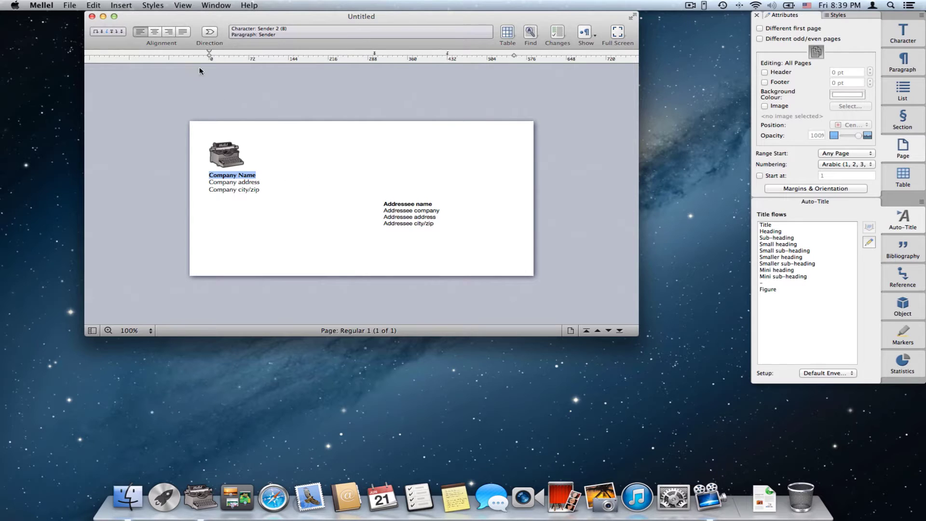
left_click(92, 17)
Create a new document from the portrait A4 Default template to view its blank page, and close it
left_click(70, 5)
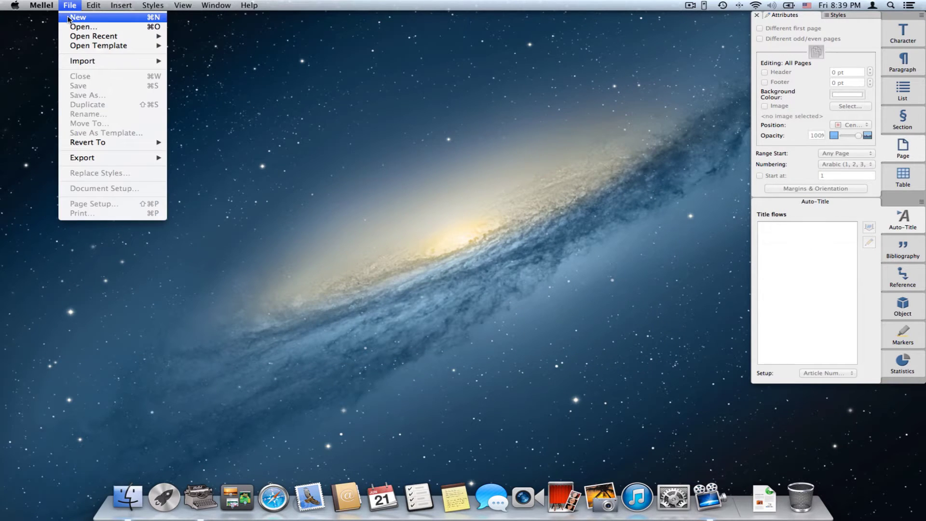
left_click(69, 17)
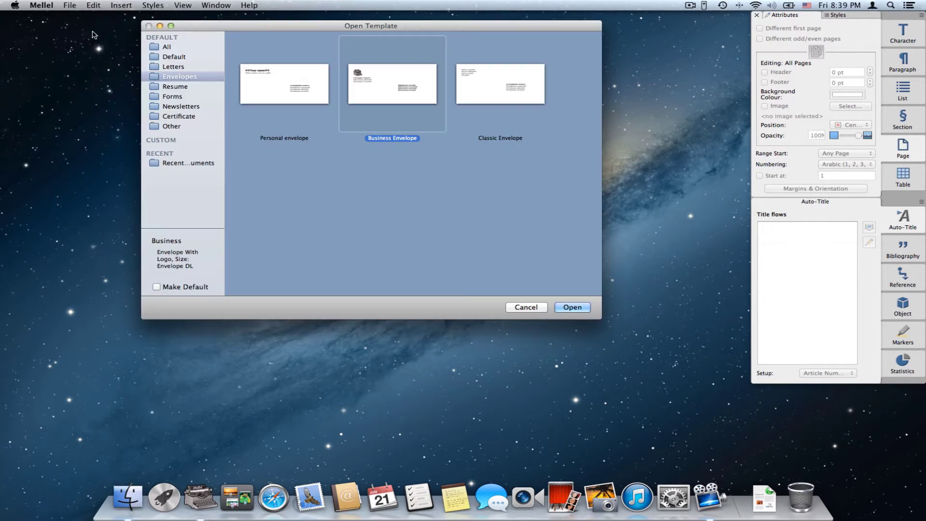
left_click(168, 58)
left_click(285, 85)
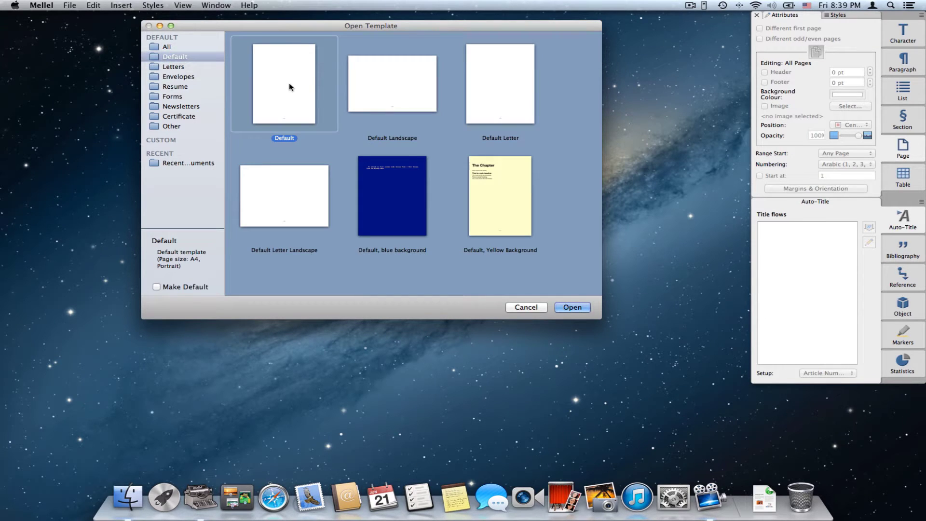
left_click(584, 307)
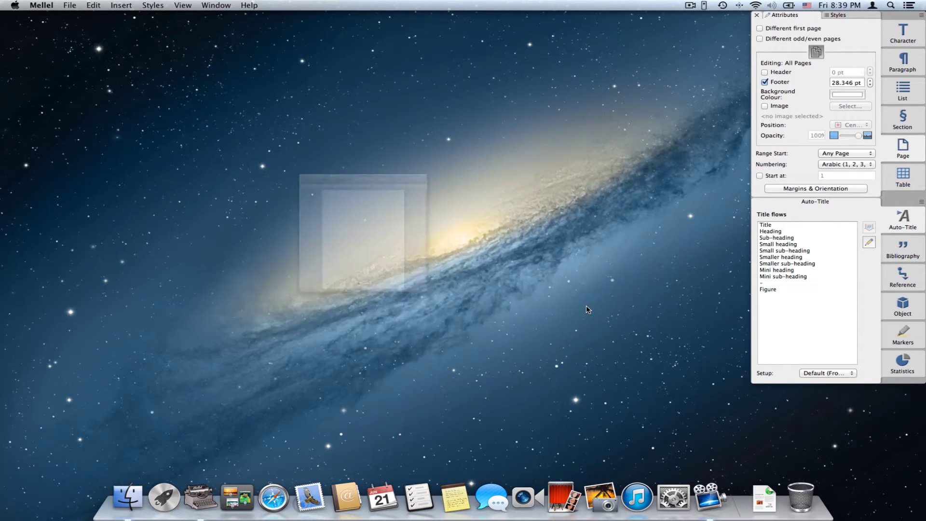
left_click_drag(406, 16, 428, 13)
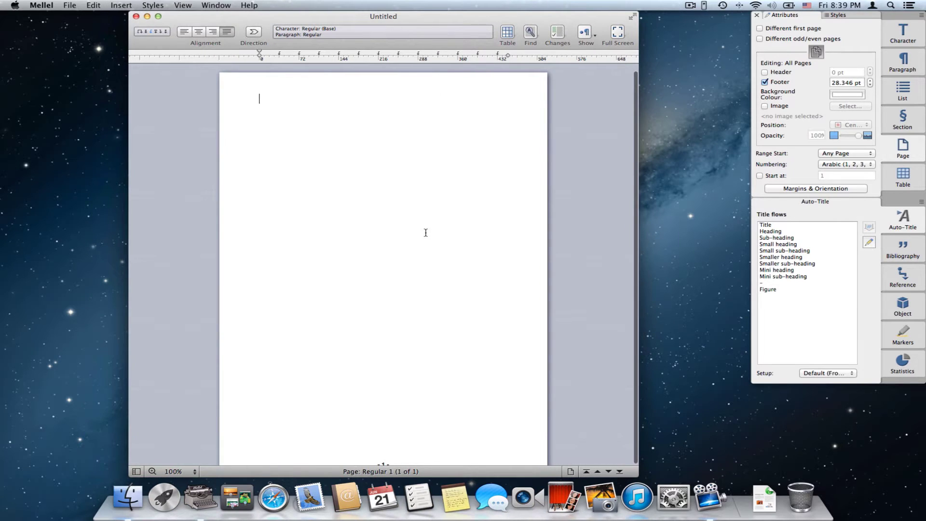
scroll(427, 247, "down", 1)
scroll(381, 442, "down", 1)
scroll(382, 442, "up", 2)
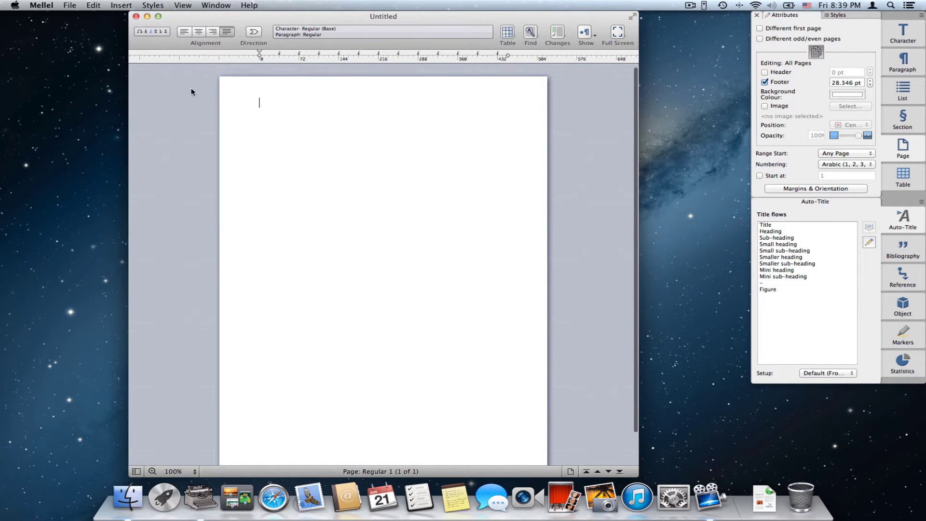
left_click(136, 16)
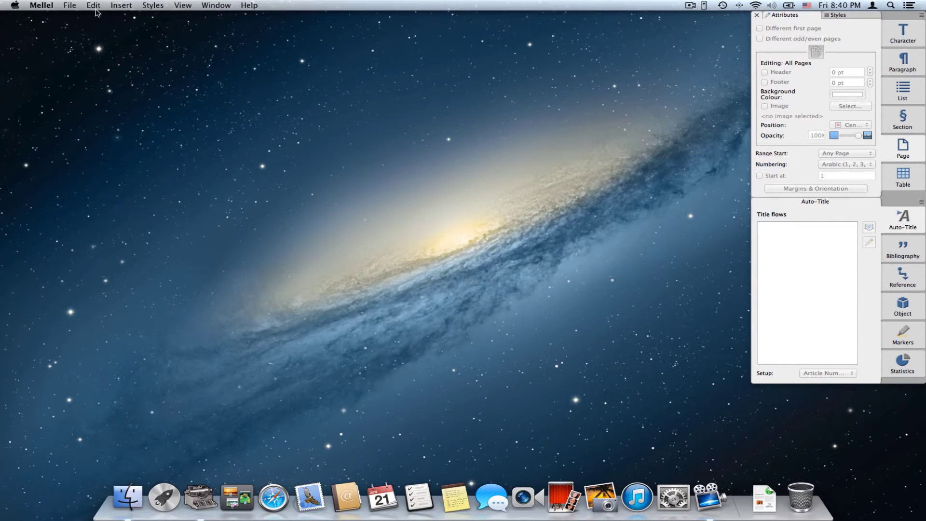
Make Default Landscape the default template, and briefly open and close a document based on it
left_click(70, 6)
left_click(69, 16)
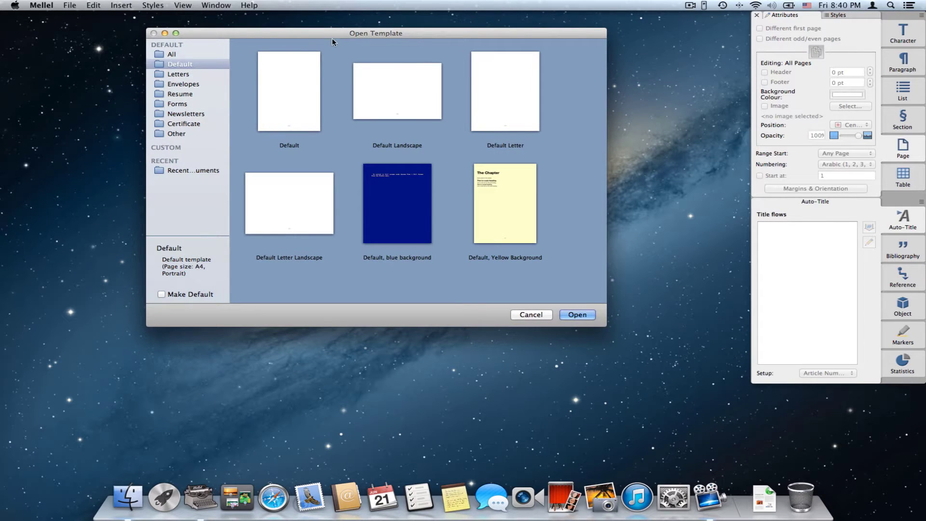
left_click_drag(329, 34, 322, 31)
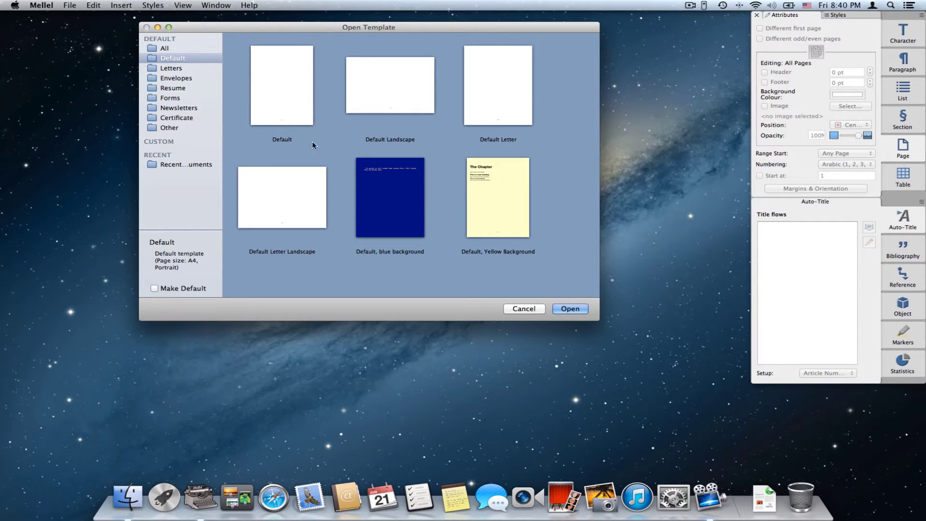
left_click(389, 103)
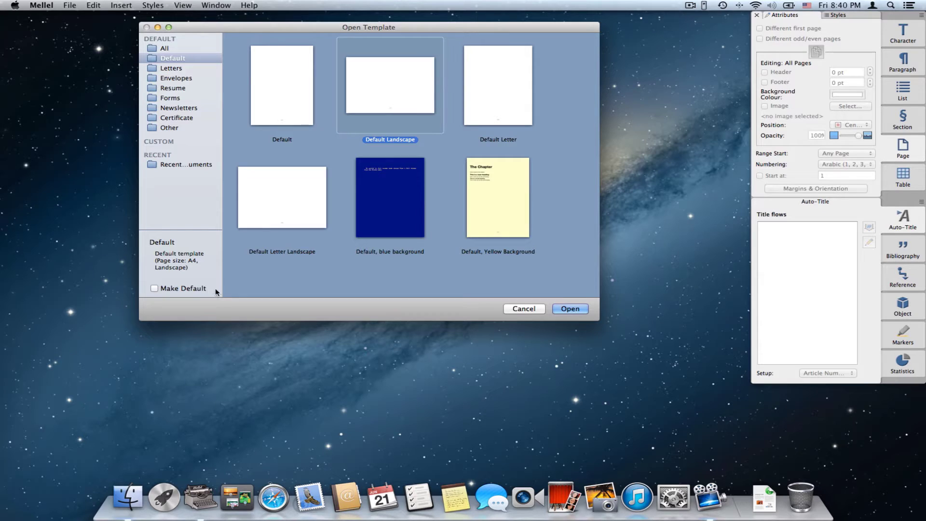
left_click(154, 289)
left_click(571, 310)
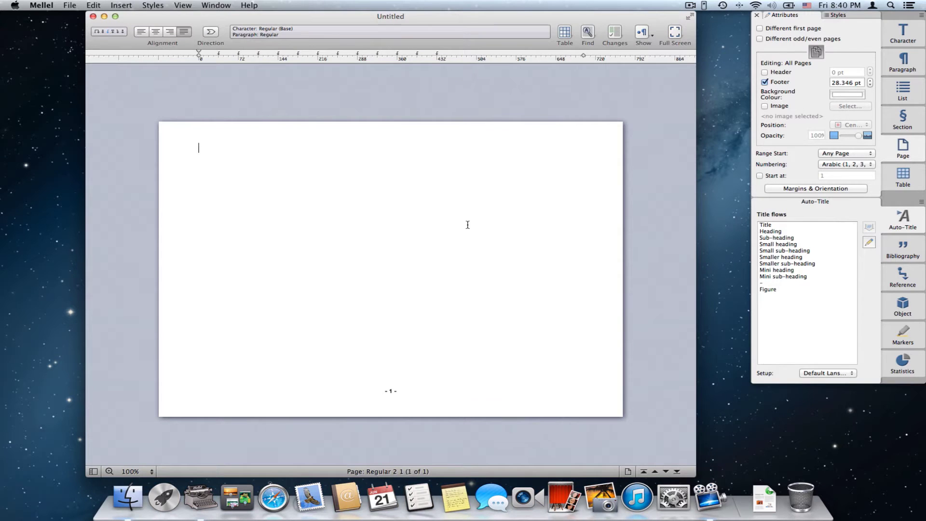
left_click(92, 16)
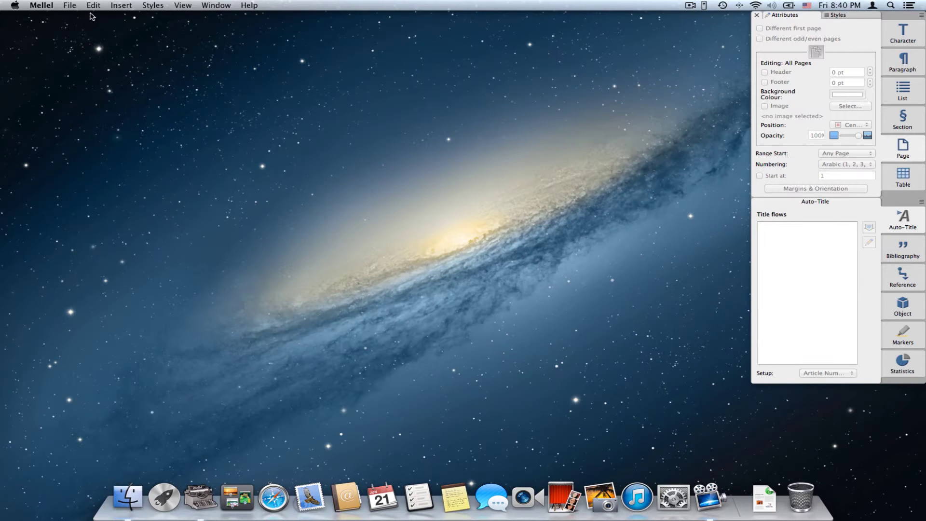
Create another new document directly from the default template, and close it
left_click(67, 6)
left_click(66, 17)
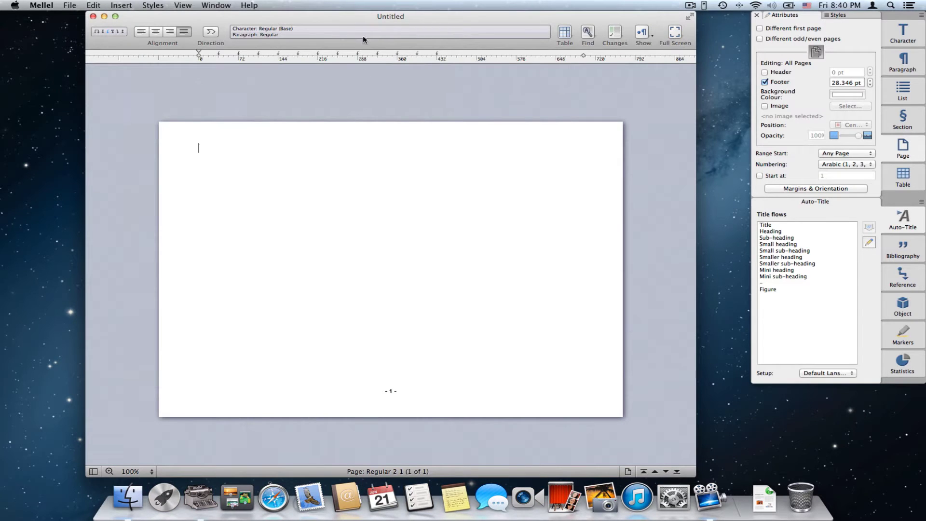
mouse_move(350, 26)
left_mouse_down()
mouse_move(332, 17)
mouse_move(360, 14)
left_mouse_up()
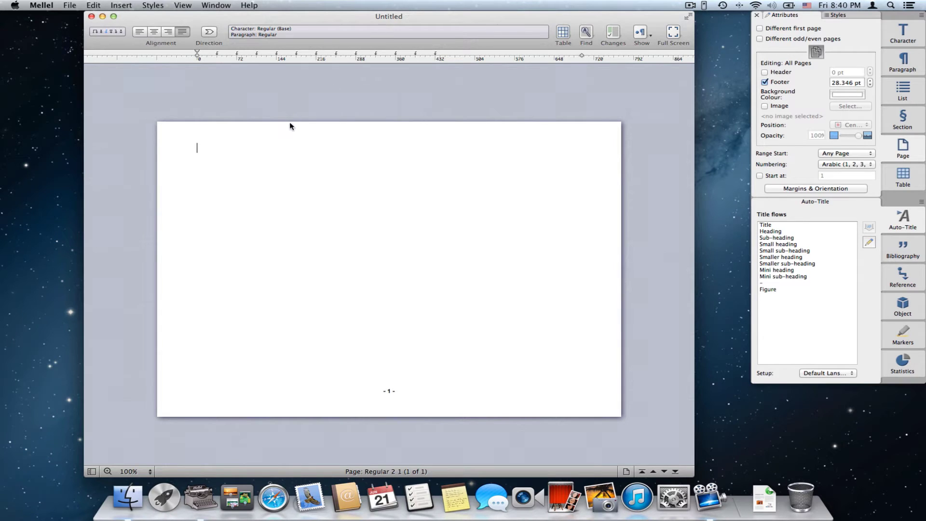
left_click(92, 17)
Browse the templates from the menu bar and create a document from the "Highlighted, indented" template in the Resume category
left_click(67, 7)
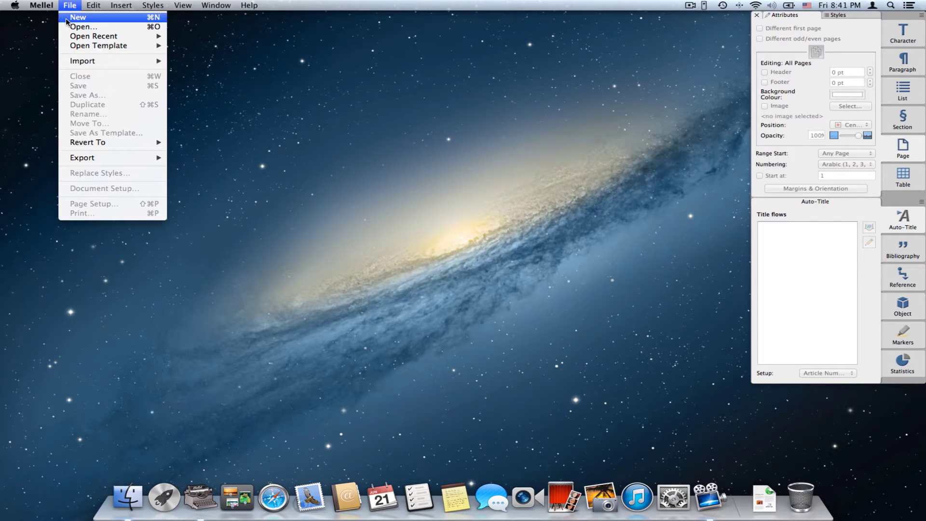
mouse_move(70, 47)
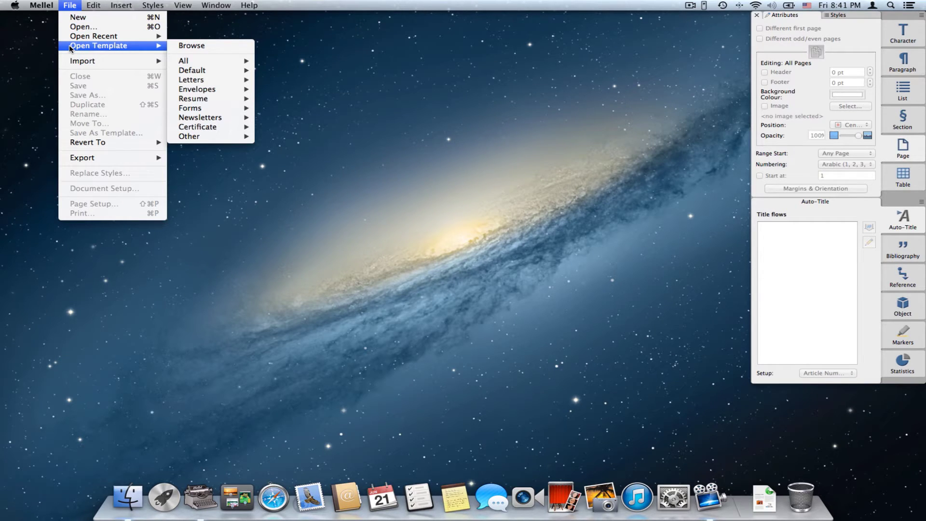
left_click(192, 47)
left_click_drag(305, 26, 327, 23)
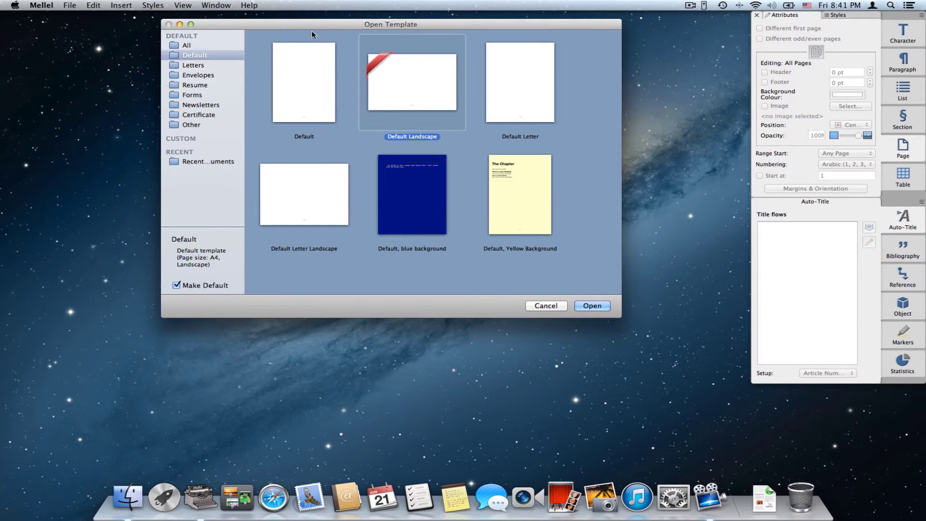
left_click(216, 74)
left_click(217, 85)
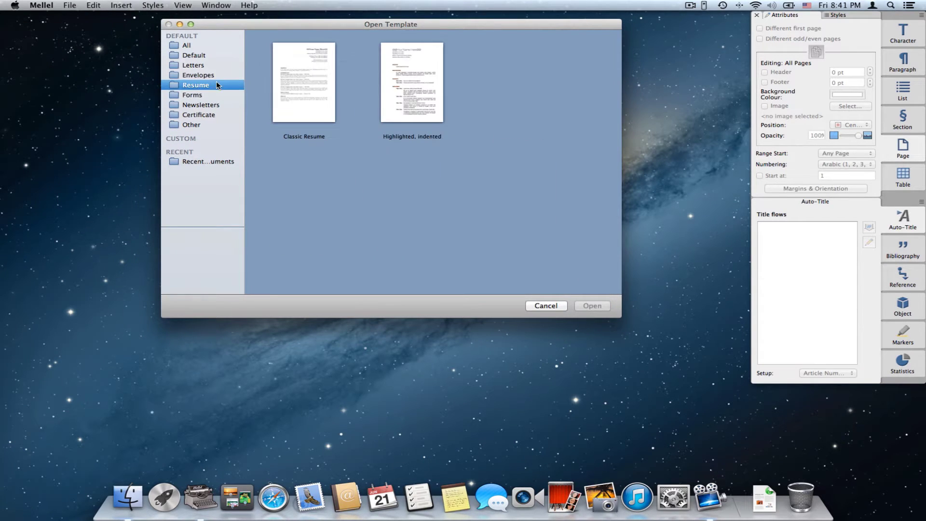
left_click(386, 95)
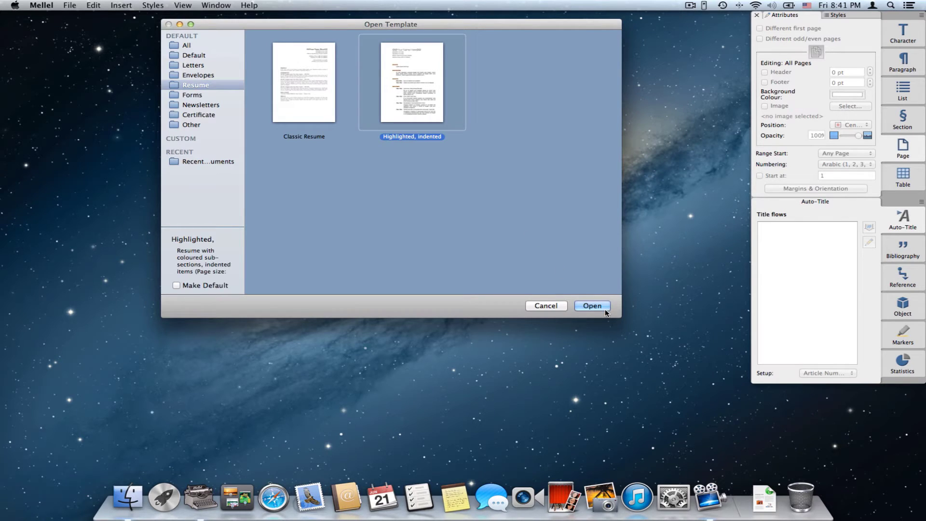
left_click(593, 306)
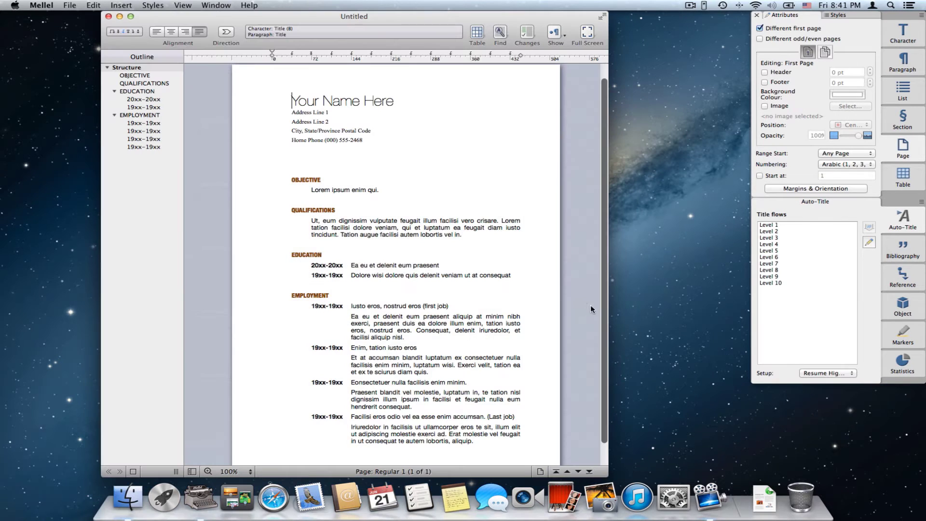
Close the resume document, view a document based on the Business Envelope template from the Envelopes category, and close it
left_click(108, 16)
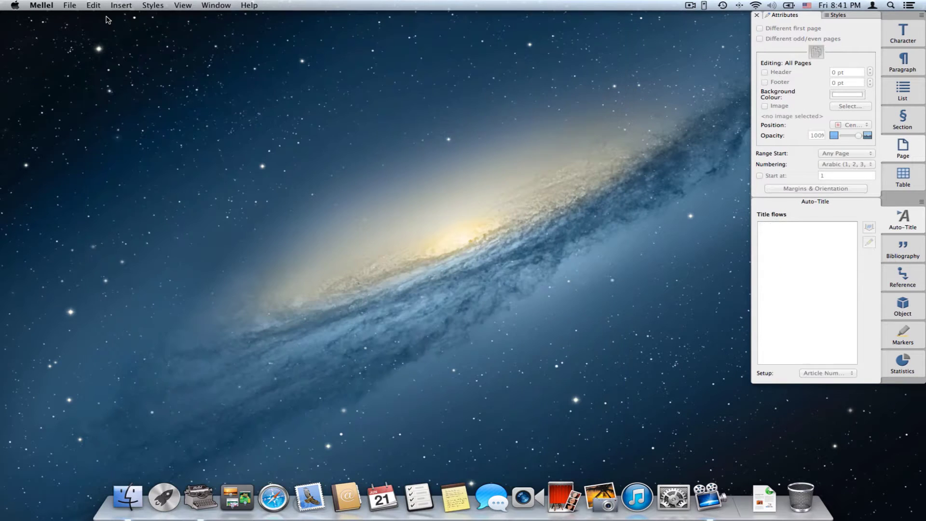
left_click(71, 7)
mouse_move(106, 47)
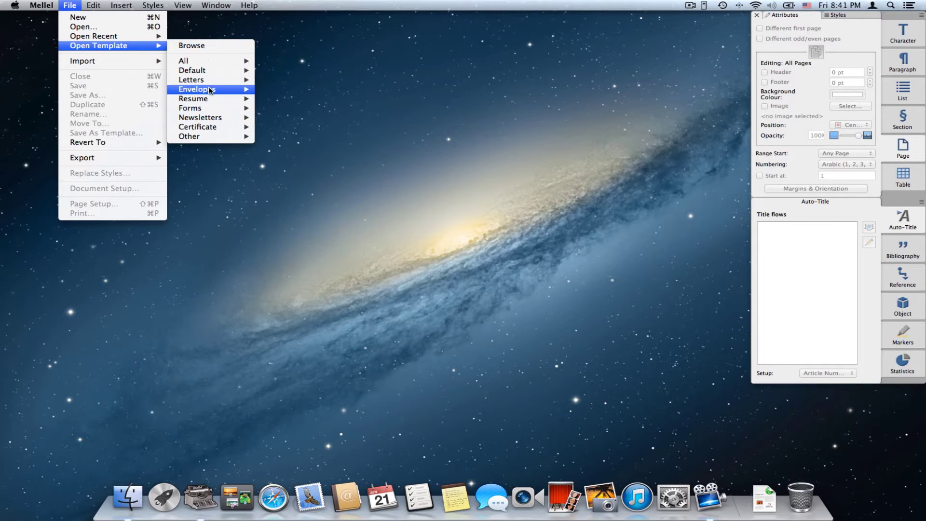
mouse_move(216, 64)
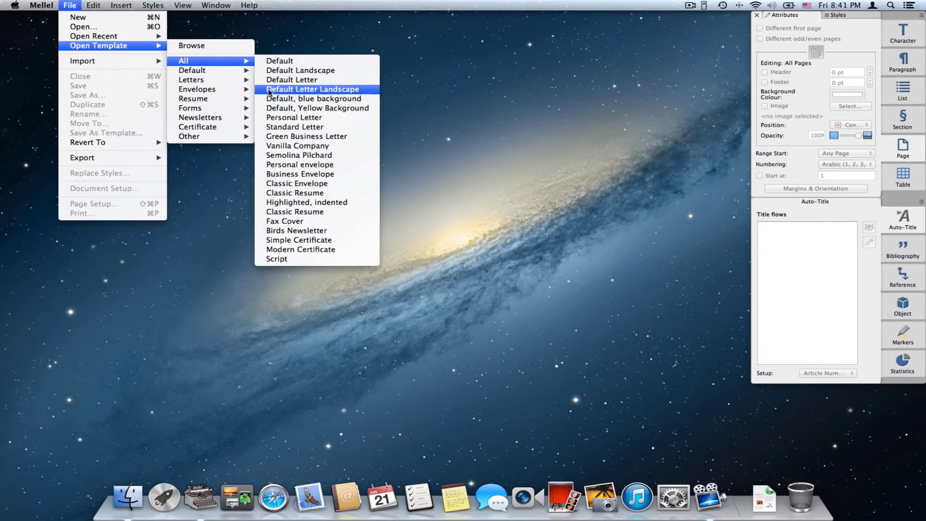
mouse_move(235, 92)
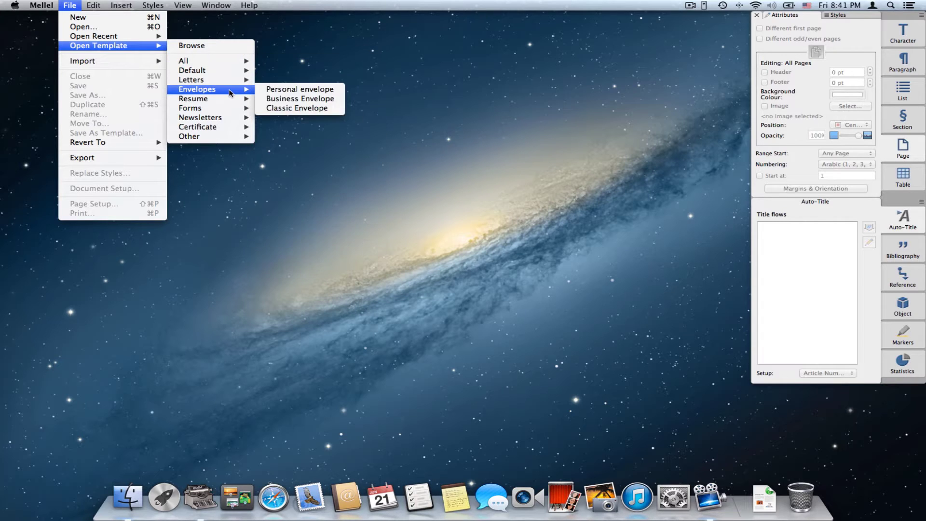
left_click(291, 99)
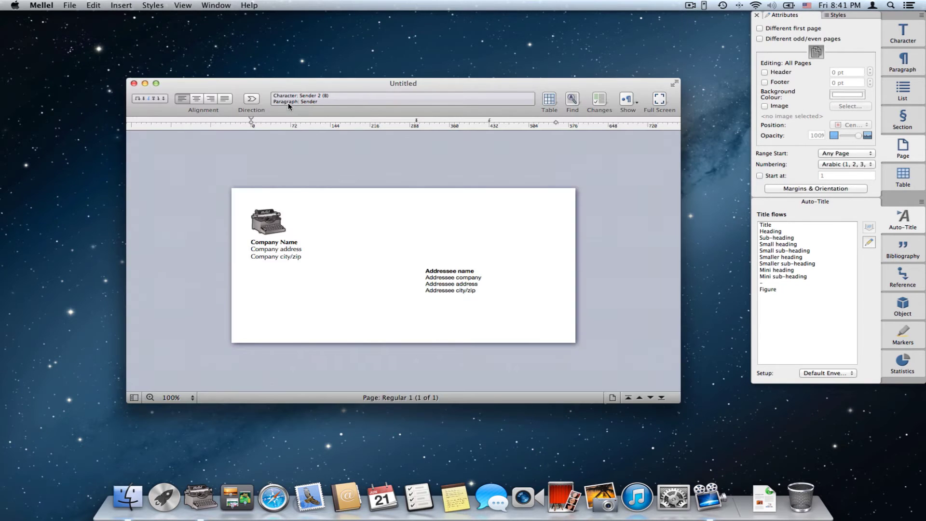
left_click_drag(281, 82, 269, 41)
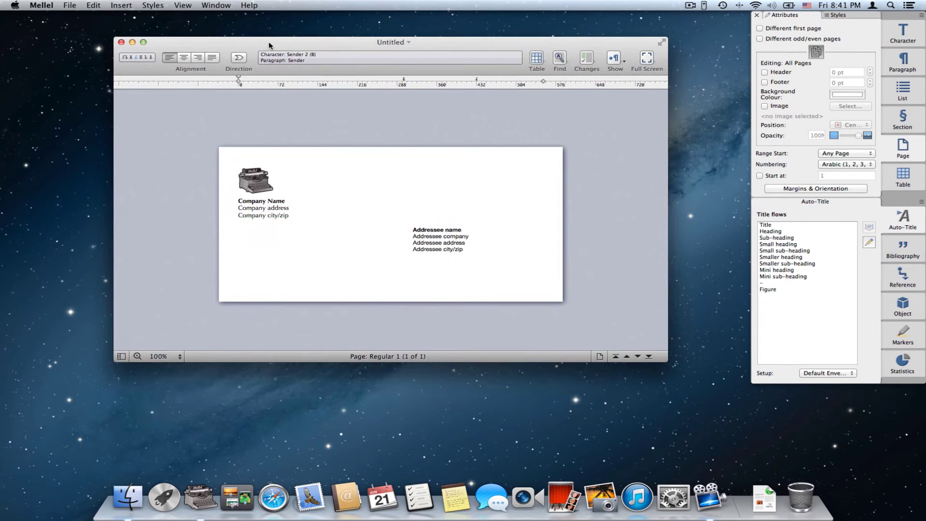
left_click(122, 43)
Browse the Default, Letters and Envelopes template categories and create a document from the portrait A4 Default template
left_click(71, 6)
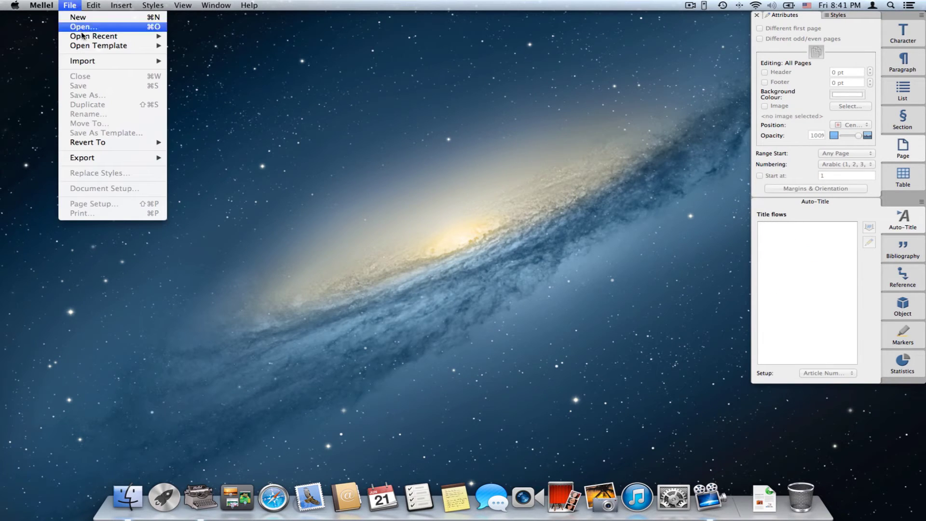
mouse_move(96, 45)
left_click(222, 45)
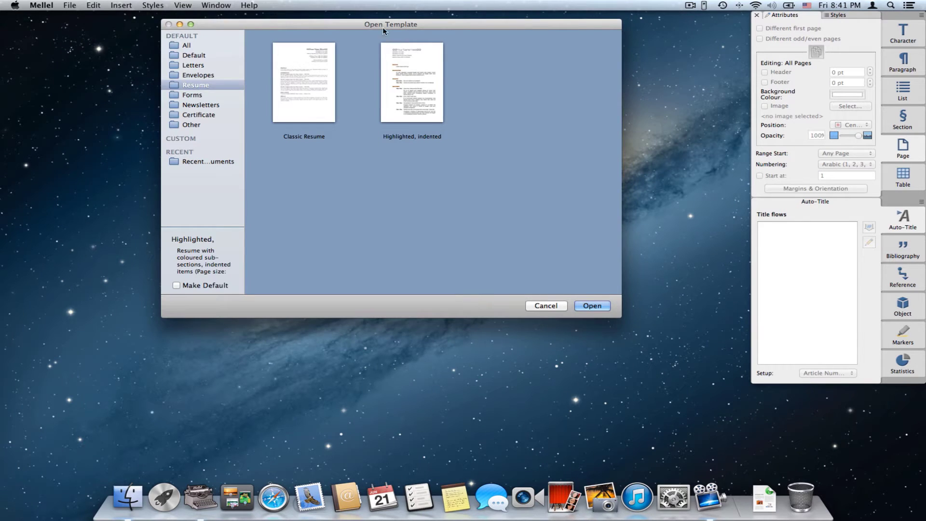
left_click(199, 82)
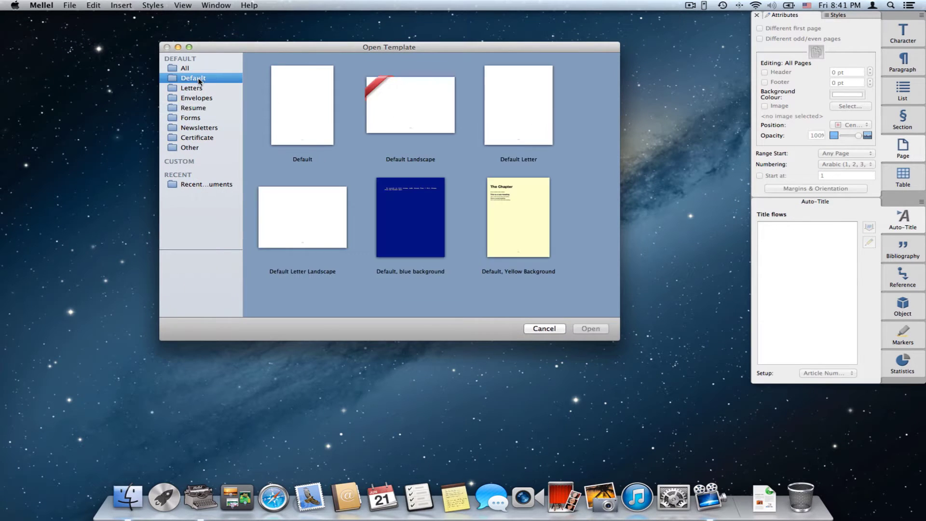
left_click(200, 87)
left_click(205, 98)
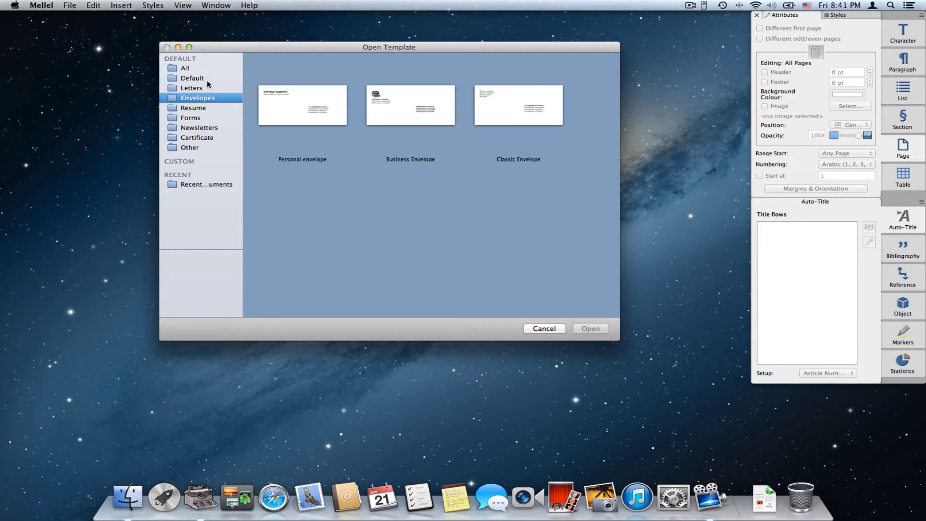
left_click(208, 80)
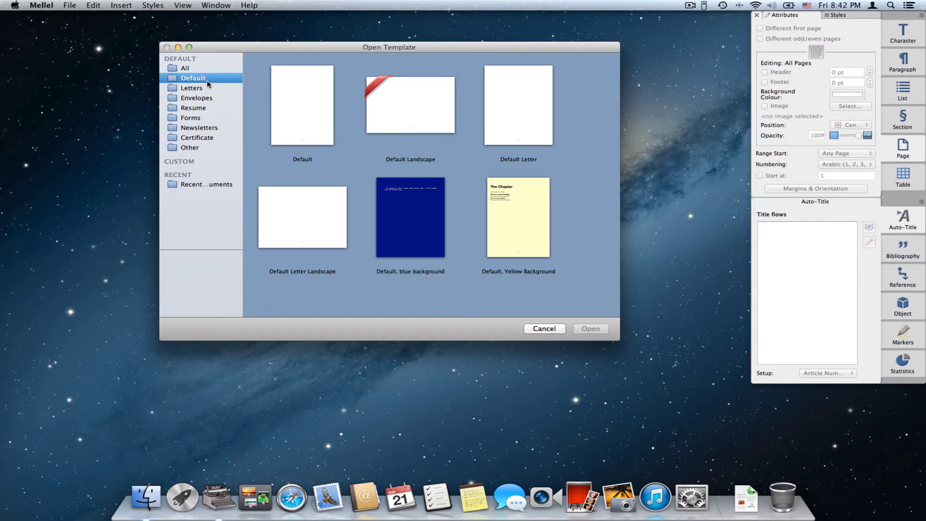
left_click_drag(314, 47, 302, 39)
left_click(298, 90)
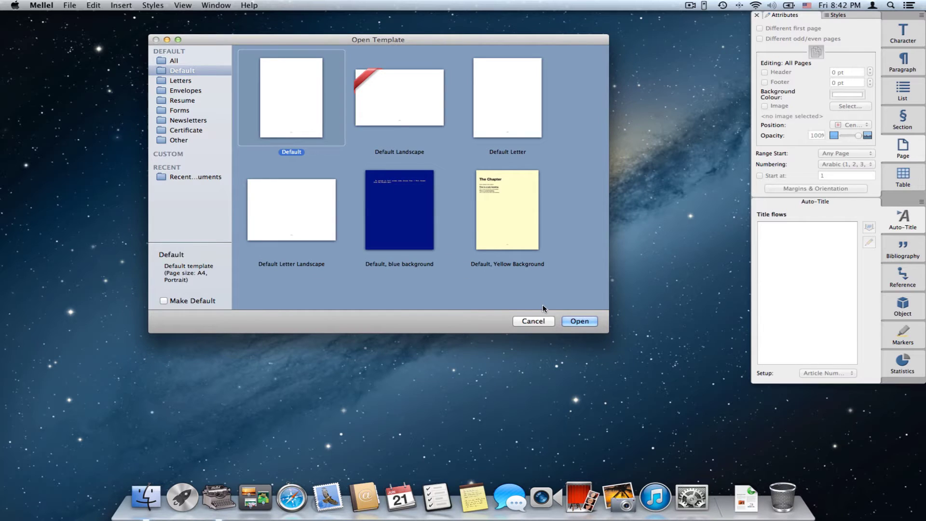
left_click(579, 322)
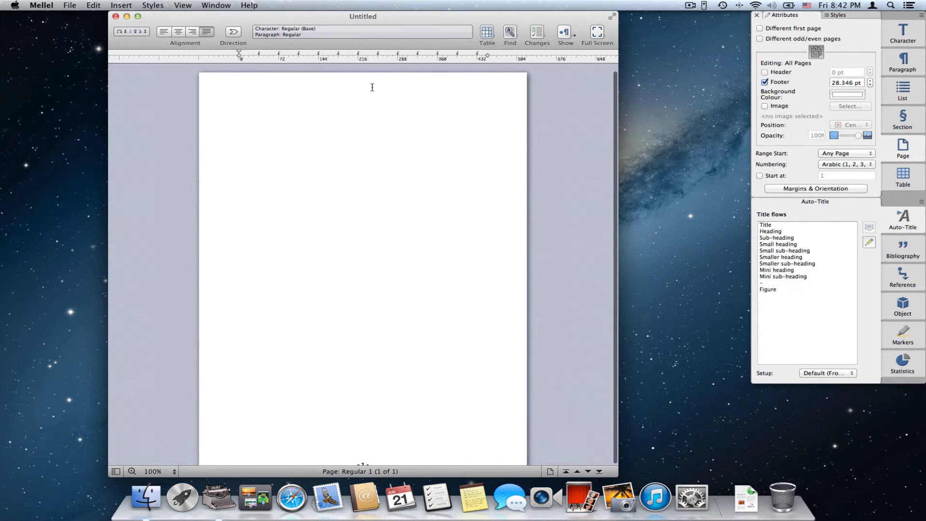
left_click_drag(318, 27, 308, 22)
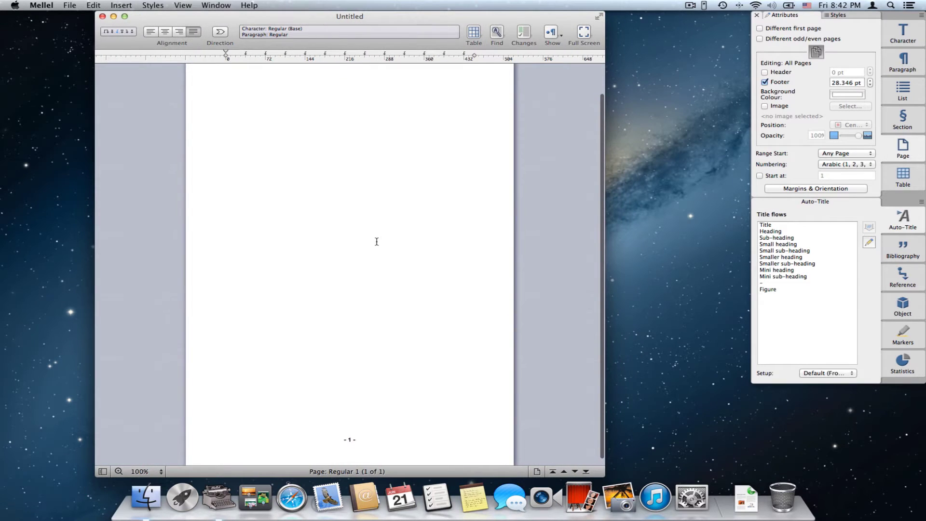
Open the page footer for editing and delete its existing page number text
scroll(376, 237, "up", 2)
scroll(358, 231, "down", 1)
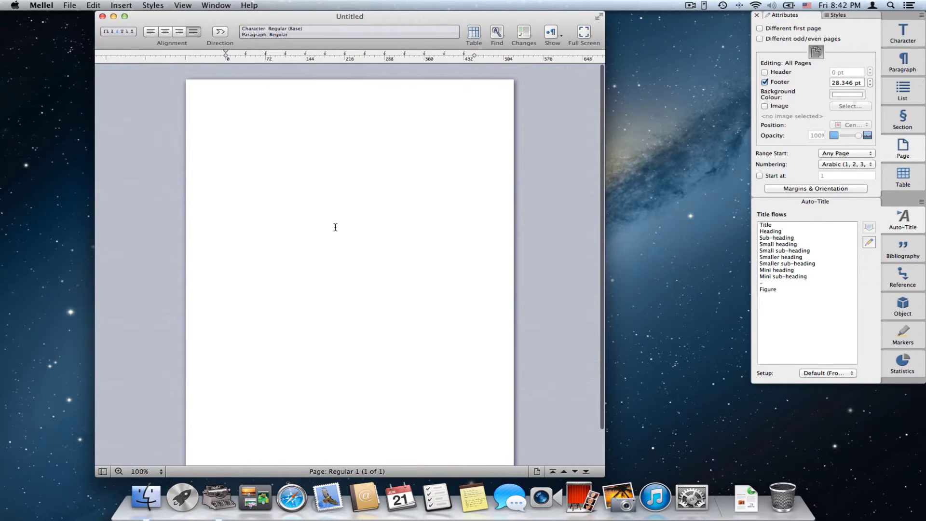
scroll(352, 229, "down", 1)
scroll(353, 231, "down", 1)
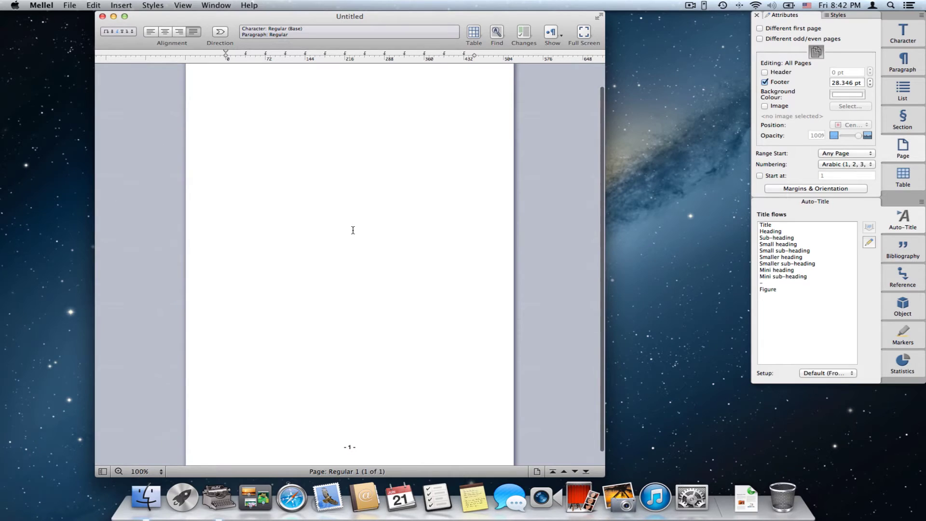
scroll(353, 230, "down", 1)
left_click(350, 436)
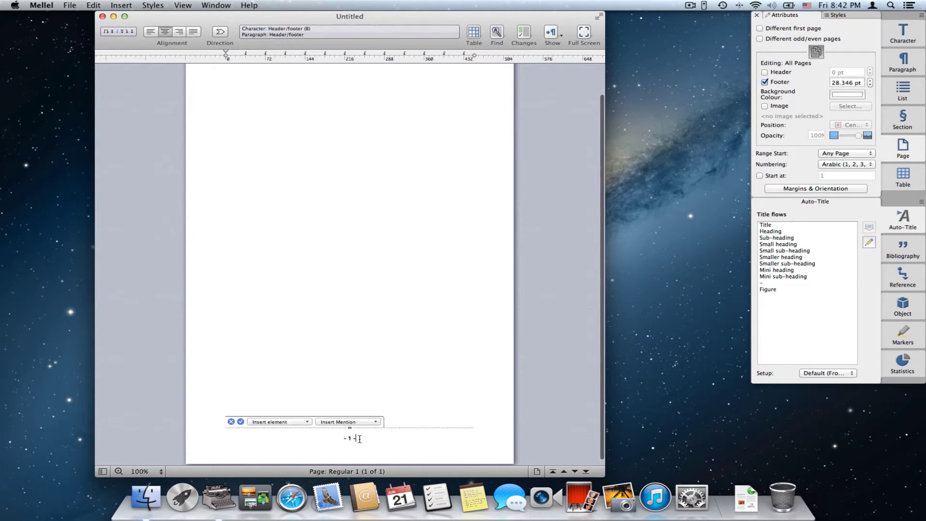
left_click_drag(368, 437, 316, 437)
key("BackSpace")
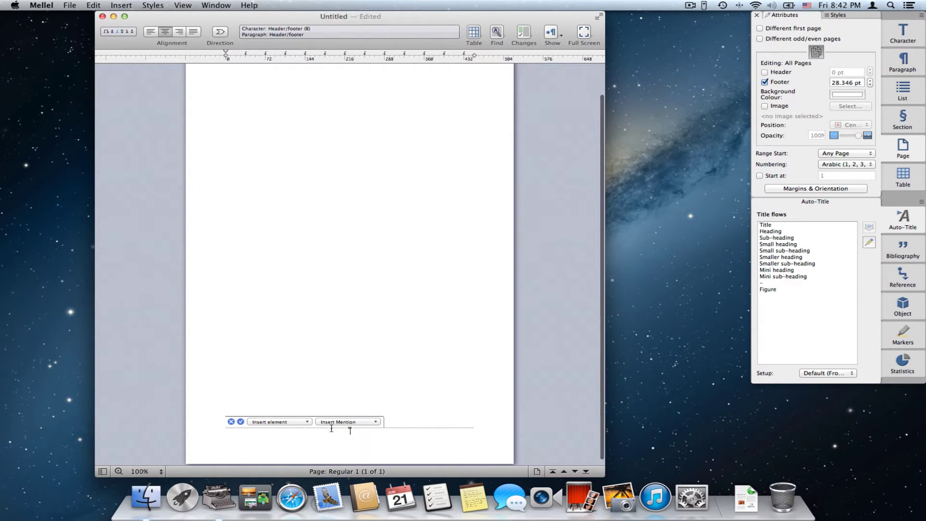
Fill the footer with the page number, the word "of" and the total number of pages, and return to the body
left_click(284, 423)
left_click(270, 431)
type("of")
left_click(258, 423)
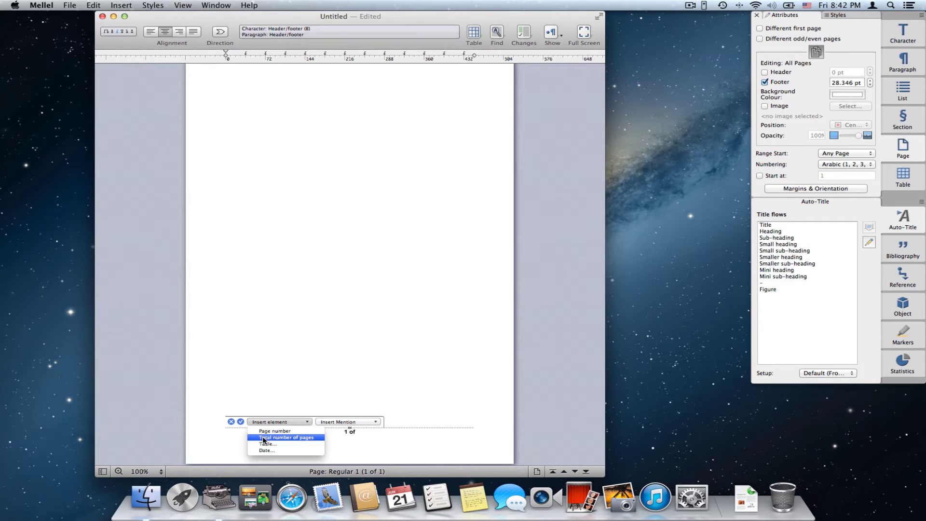
left_click(263, 437)
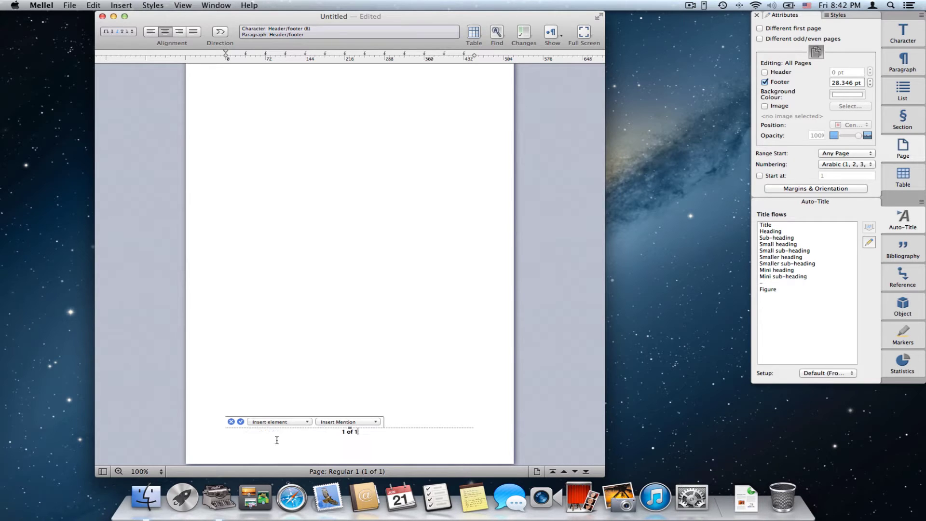
left_click(375, 374)
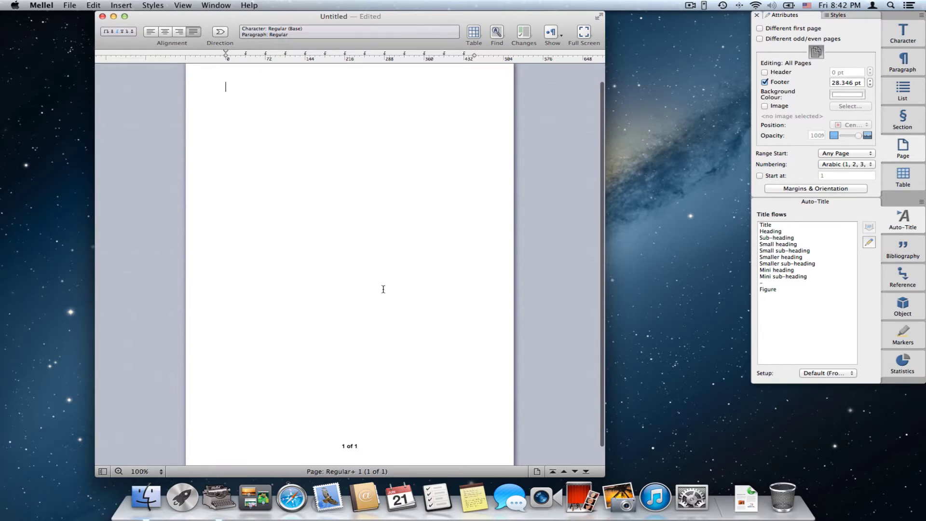
Set the top and bottom page margins to 72 pt and make the page margins visible on the page
scroll(372, 269, "up", 1)
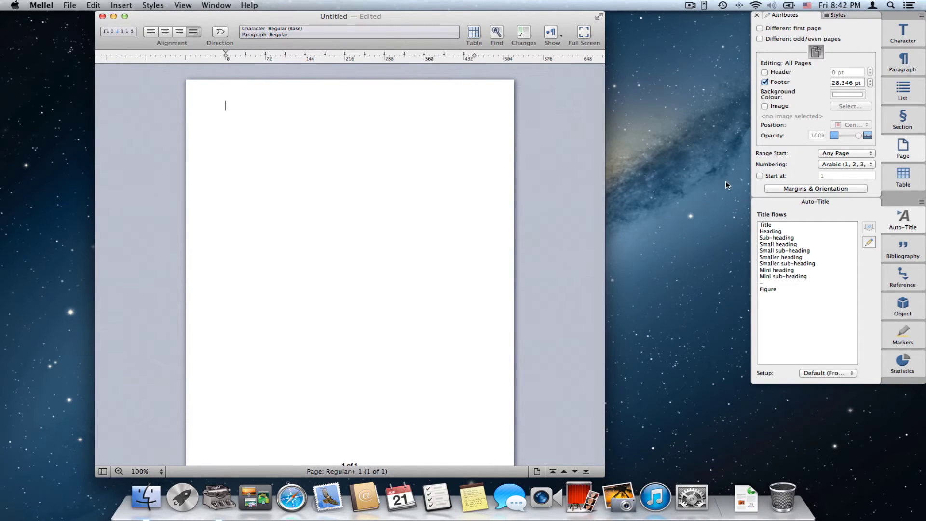
left_click(841, 192)
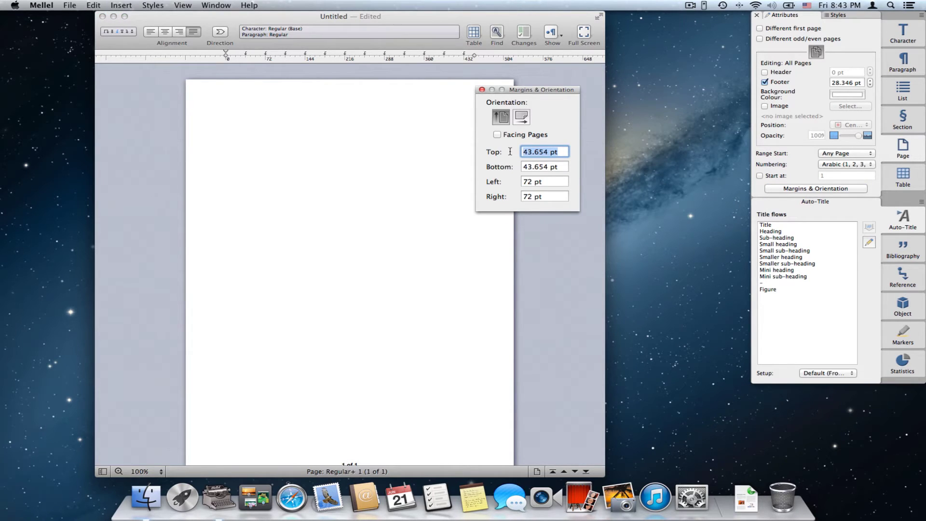
type("72")
key("Tab")
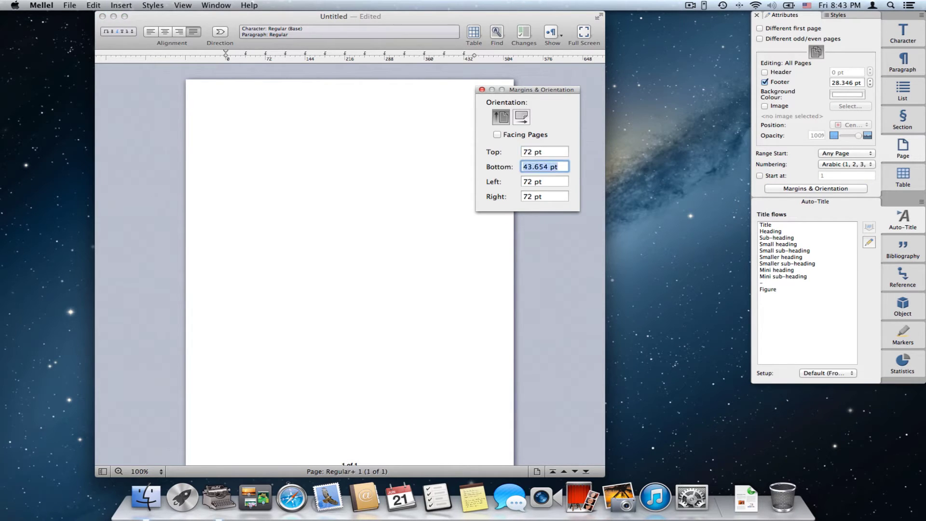
type("72")
key("Tab")
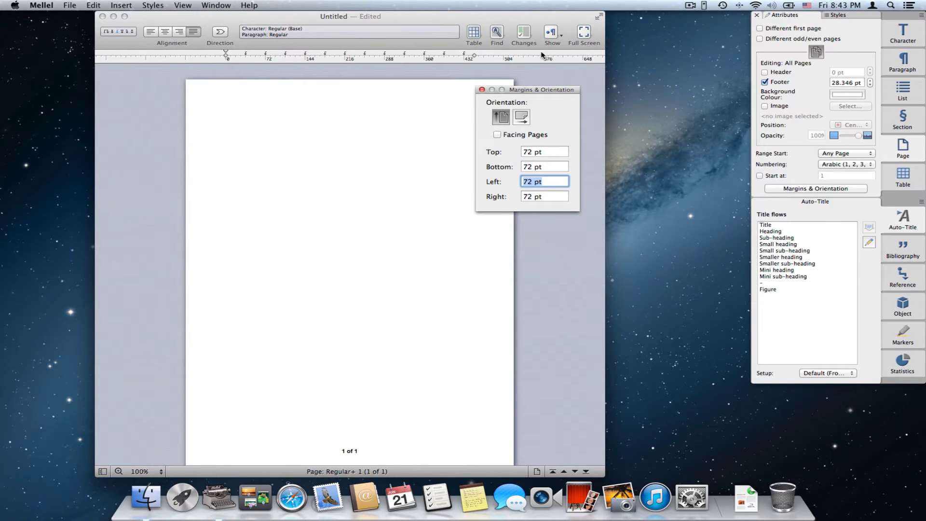
left_click(482, 90)
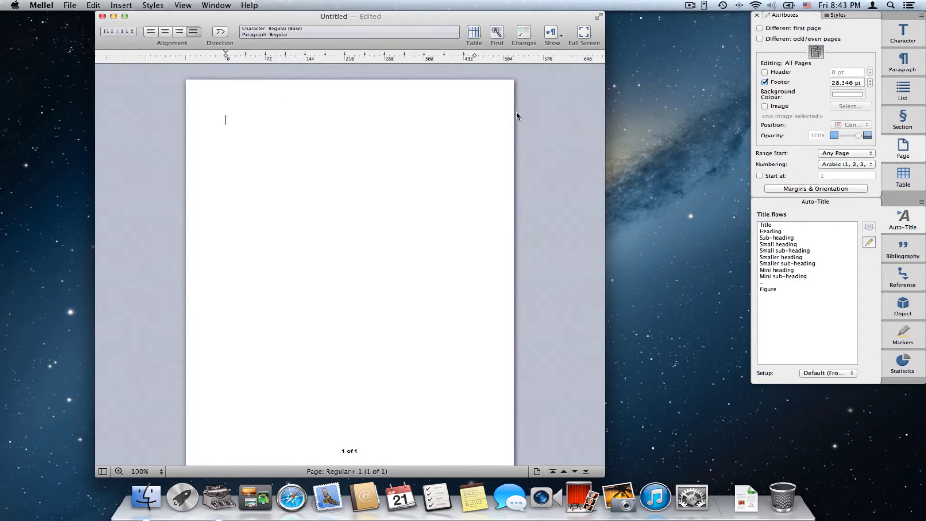
left_click(554, 32)
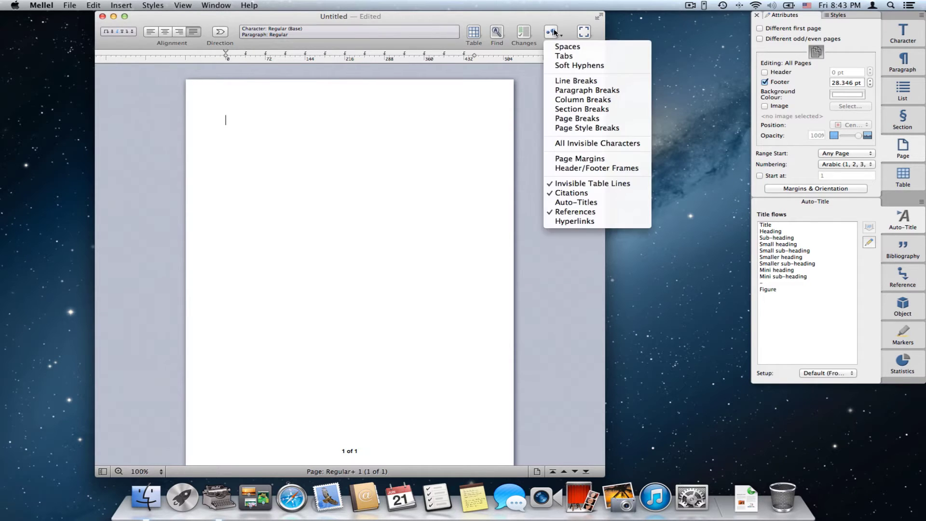
left_click(579, 157)
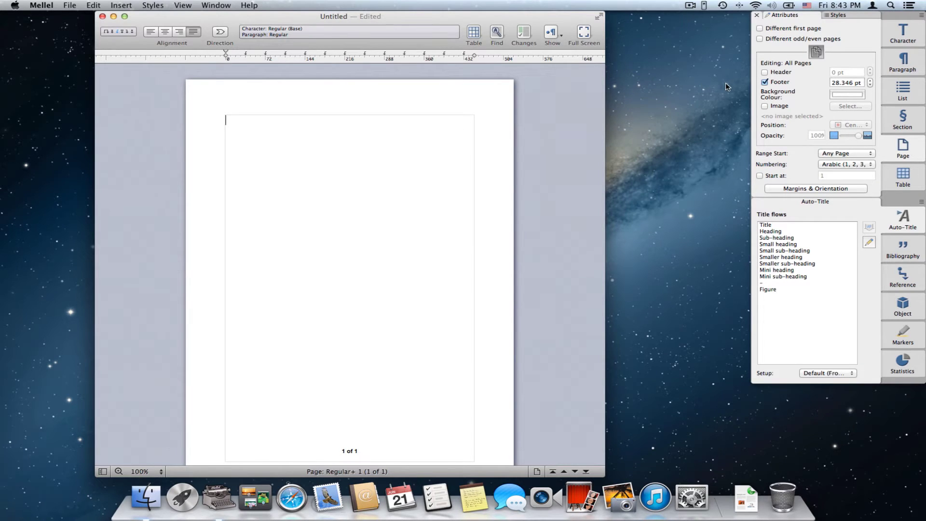
Set the body text's font to Helvetica and its size to 14
left_click(897, 38)
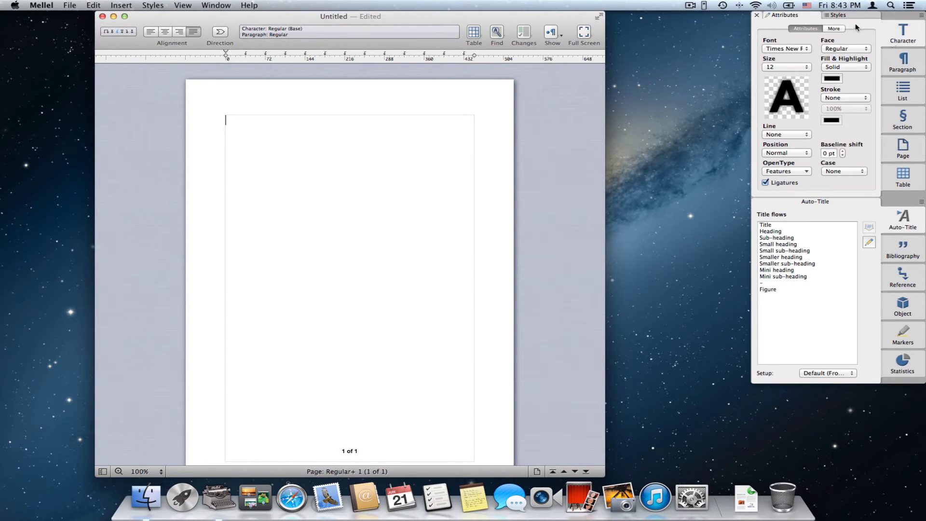
left_click(781, 49)
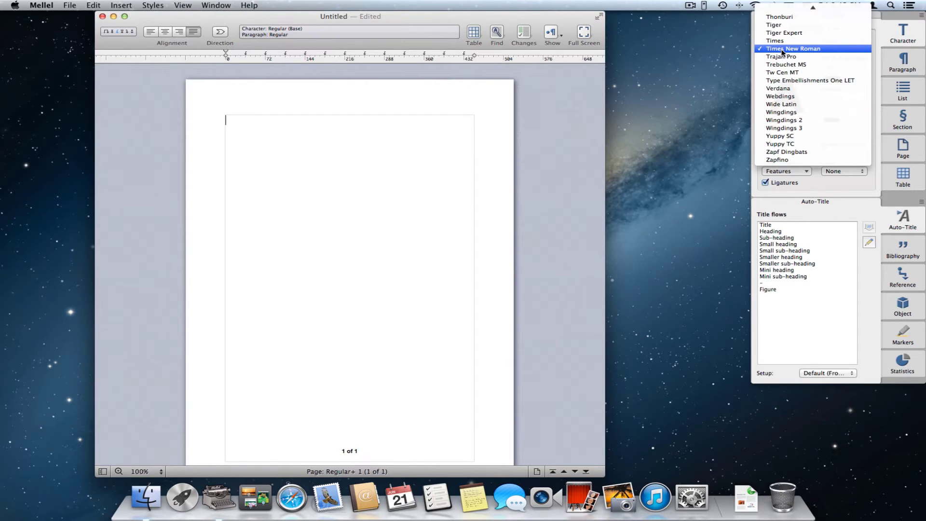
key("h")
key("e")
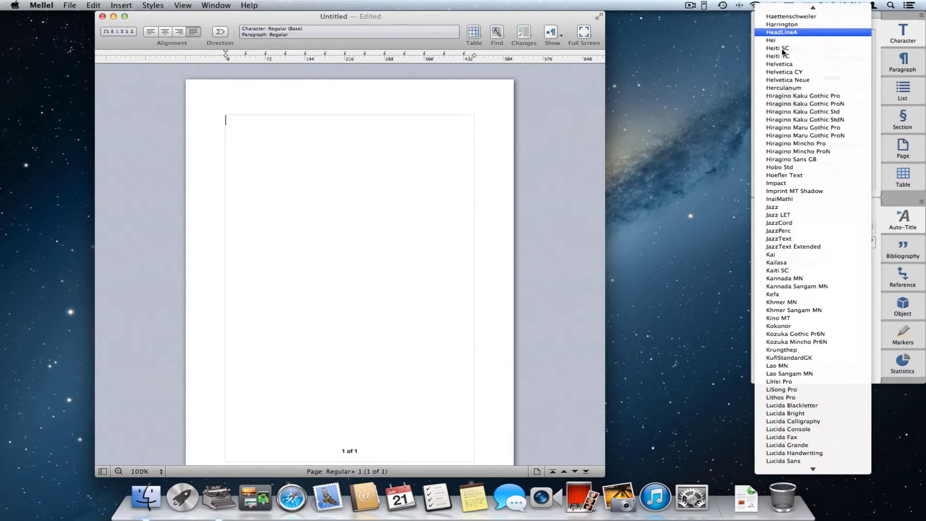
key("l")
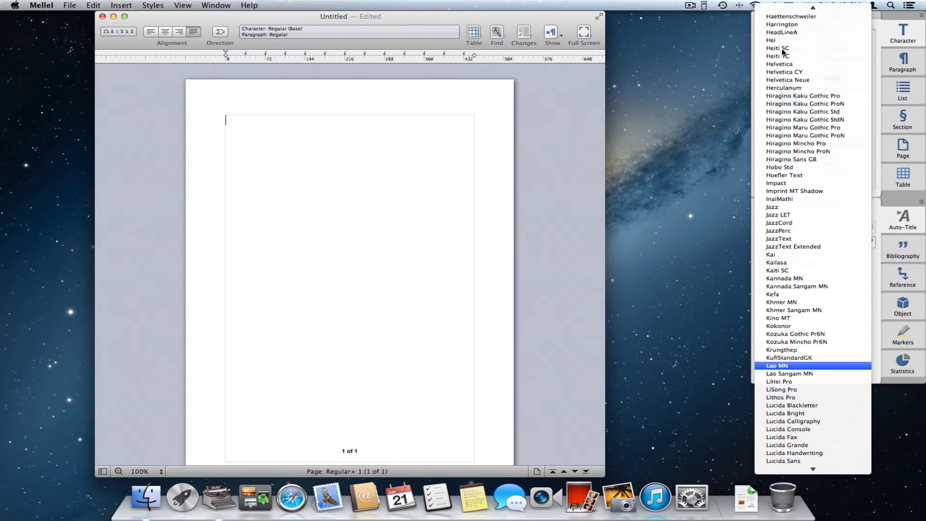
key("h")
key("e")
key("l")
key("Return")
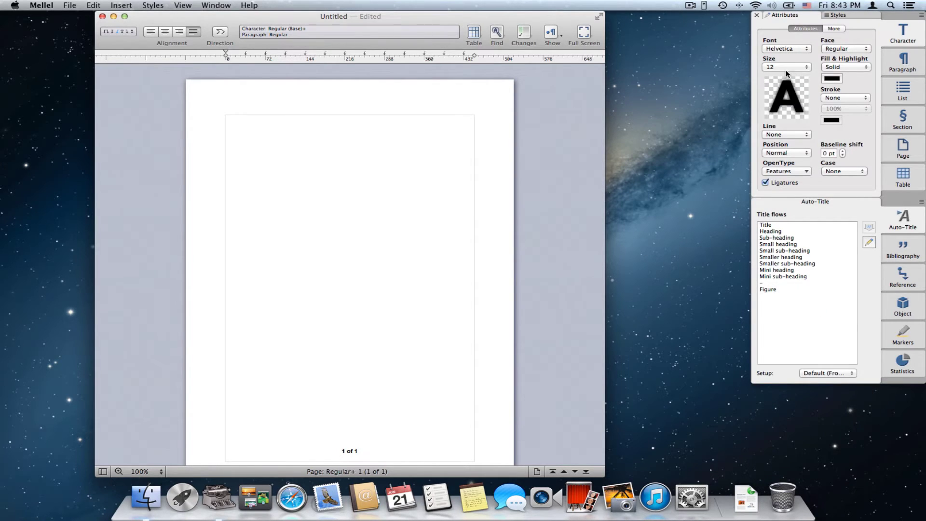
left_click(786, 67)
left_click(786, 83)
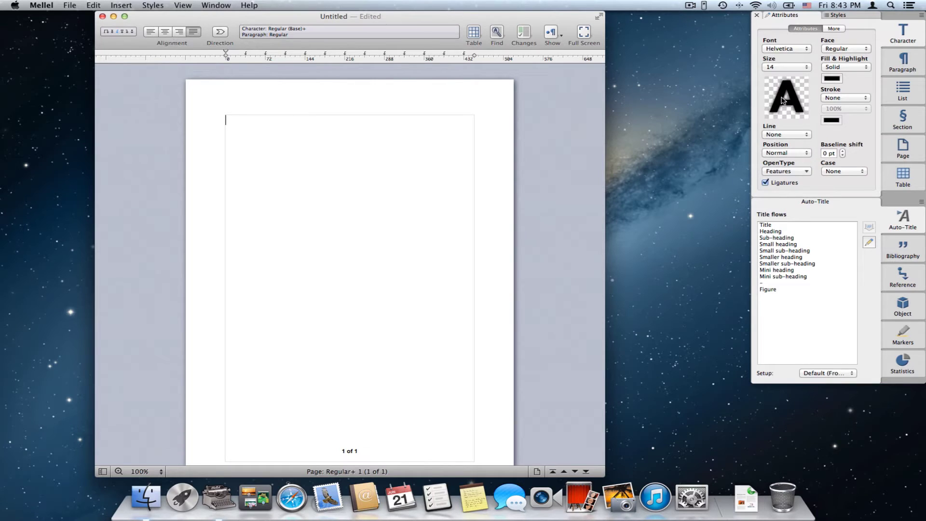
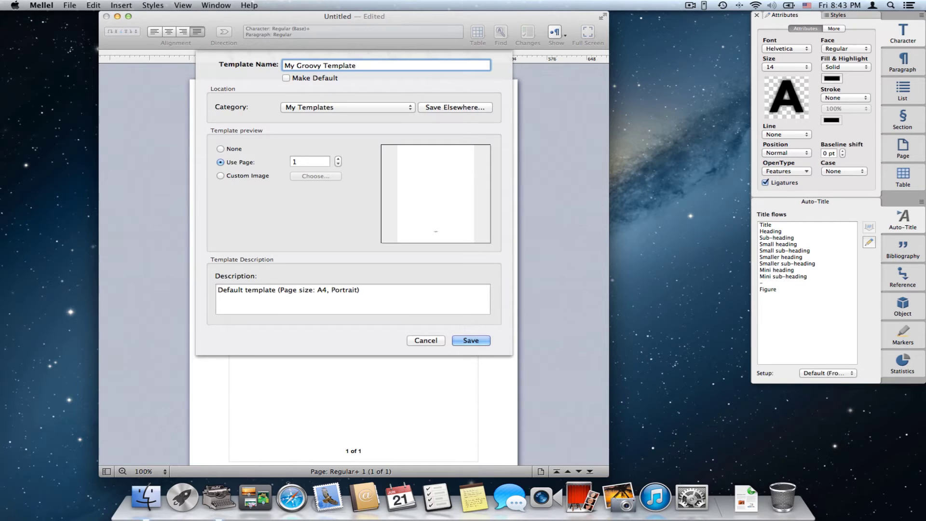
Keep the template in the My Templates category and replace its description with "Helvetica, total number of pages."
left_click(352, 107)
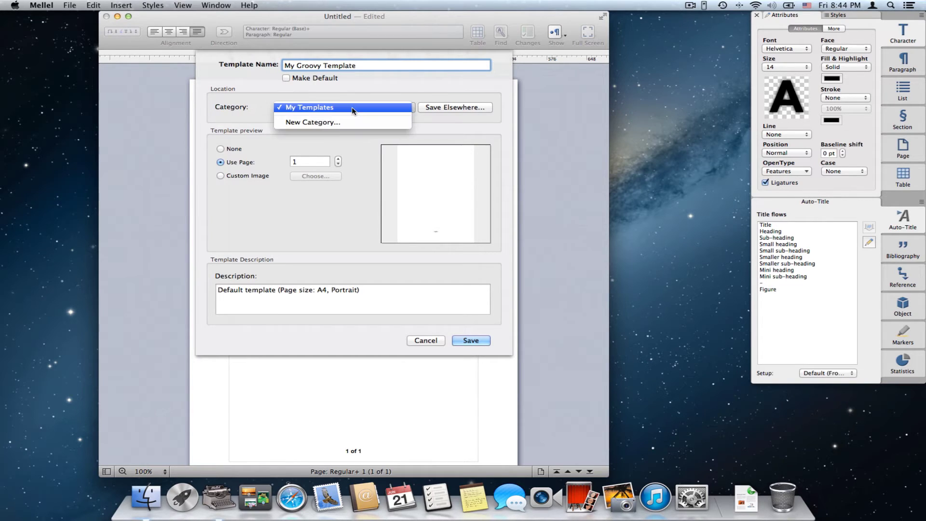
left_click(284, 99)
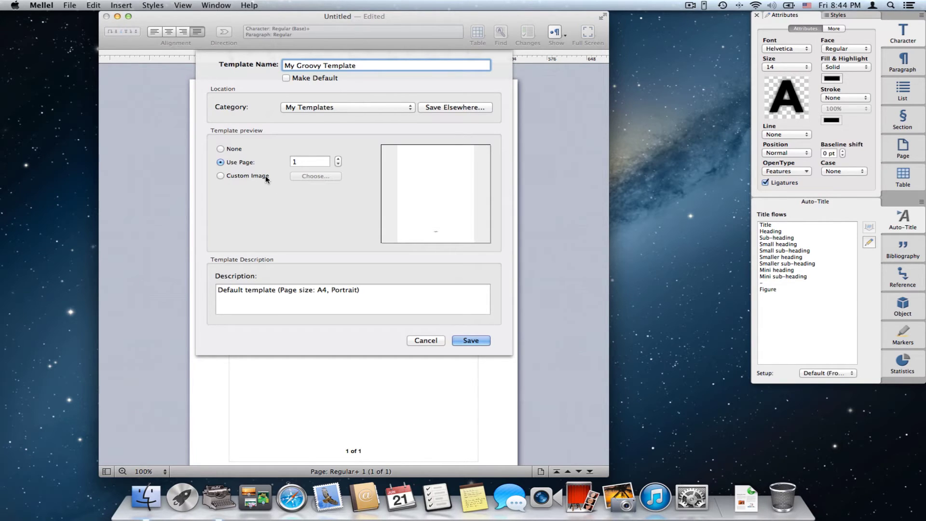
left_click(286, 290)
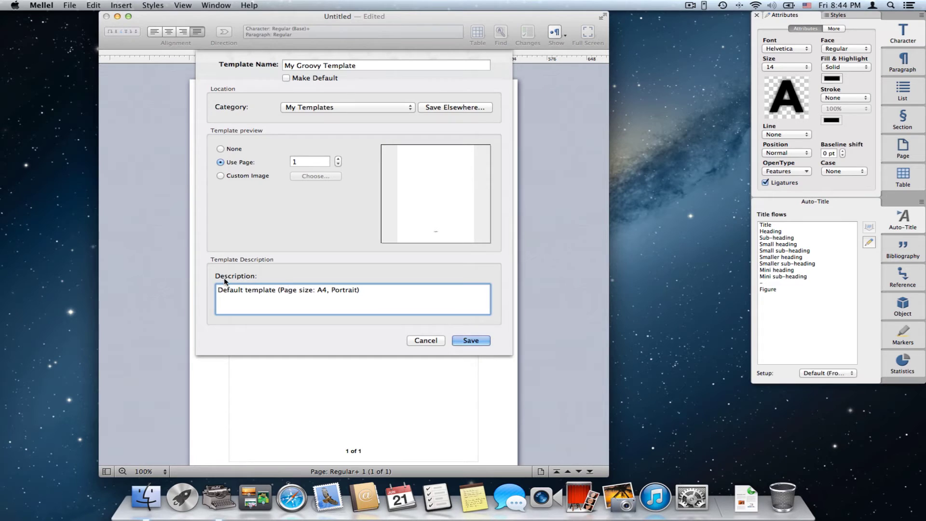
left_click_drag(374, 290, 212, 286)
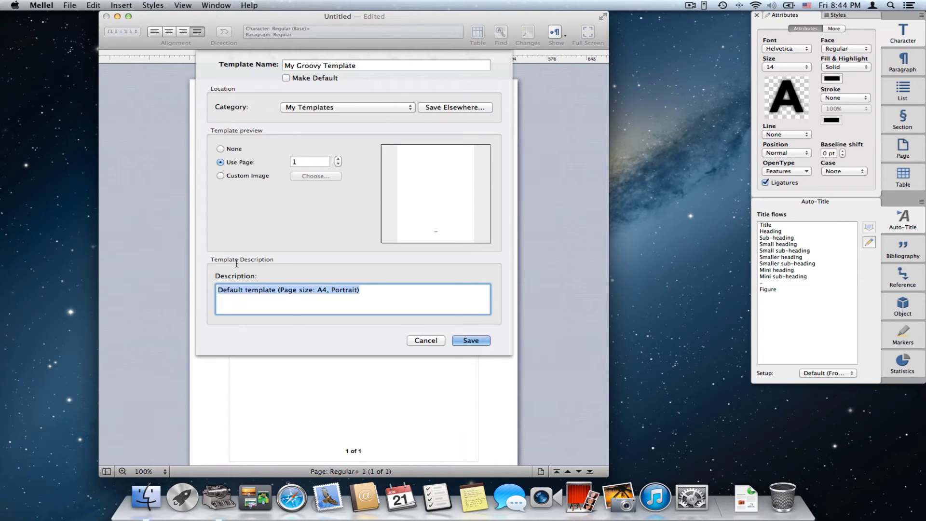
type("H")
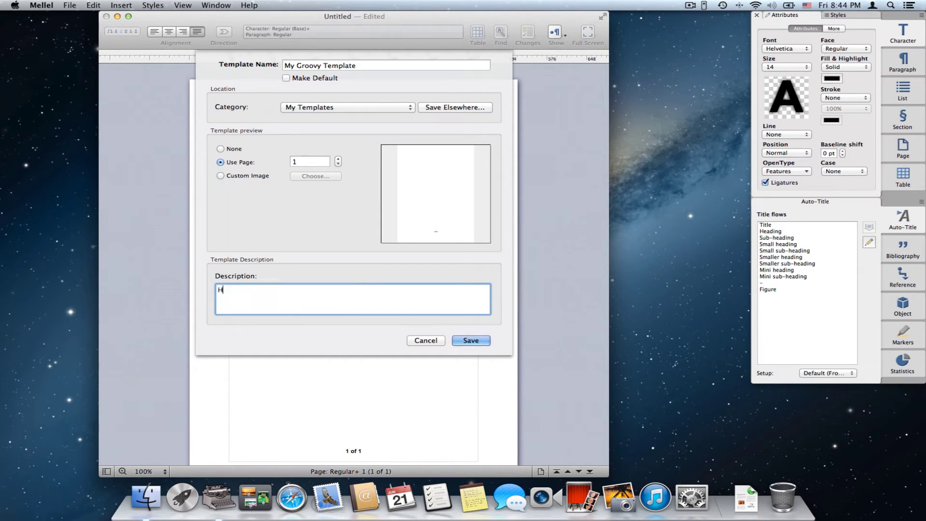
type("elvetica, total number of pages.")
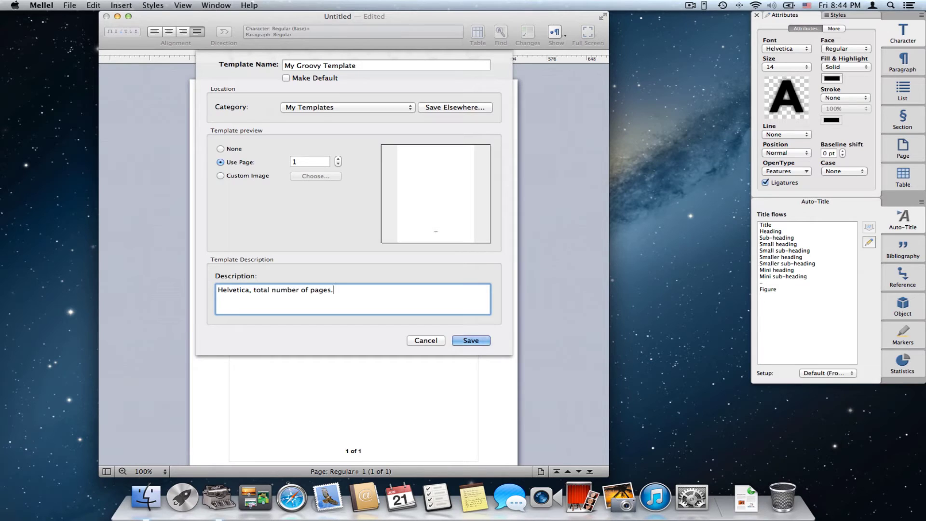
Save My Groovy Template as the default template, and close the edited document without saving it
left_click(286, 78)
left_click(467, 342)
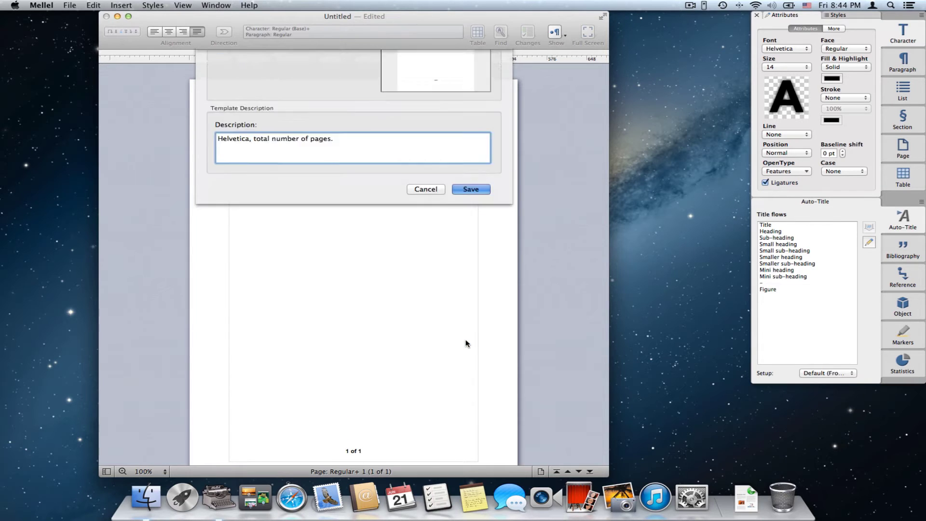
left_click(106, 16)
left_click(295, 138)
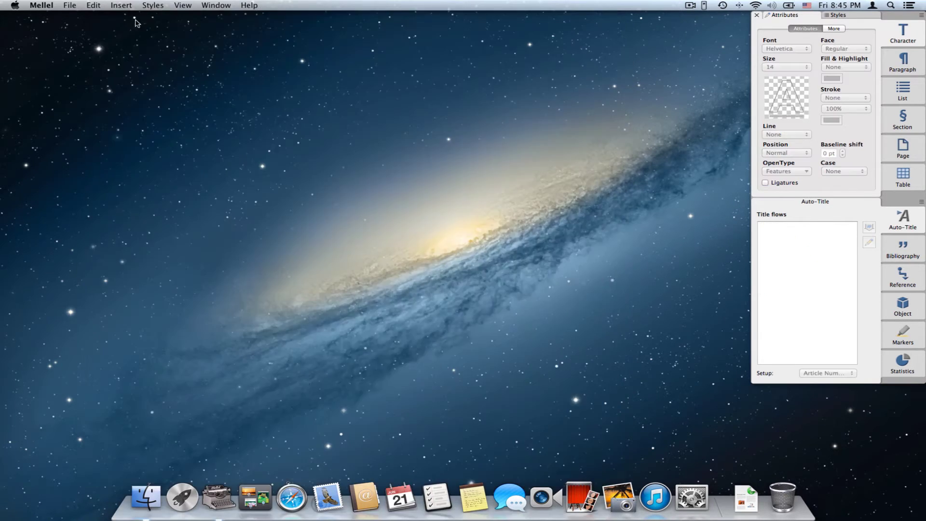
Create a new document from the default template, look over its page and footer, and close it
left_click(70, 6)
left_click(78, 18)
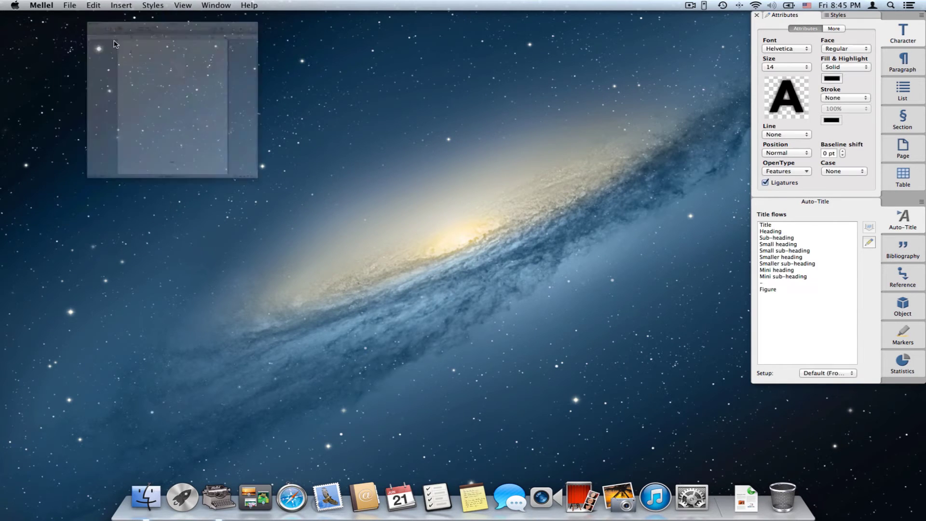
left_click_drag(242, 21, 259, 22)
scroll(379, 269, "up", 1)
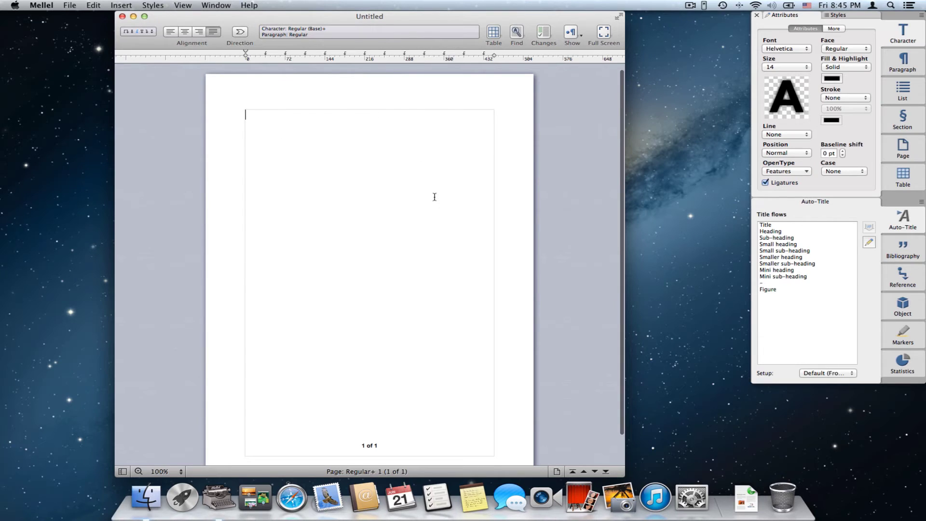
scroll(365, 159, "down", 1)
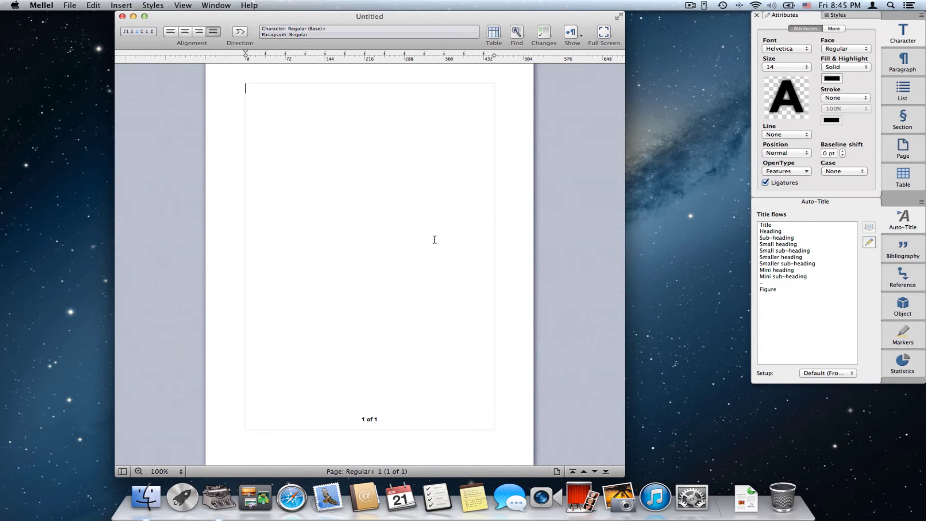
left_click(122, 16)
Create another new document from the default template and set its body text size to 13
left_click(70, 6)
left_click(72, 21)
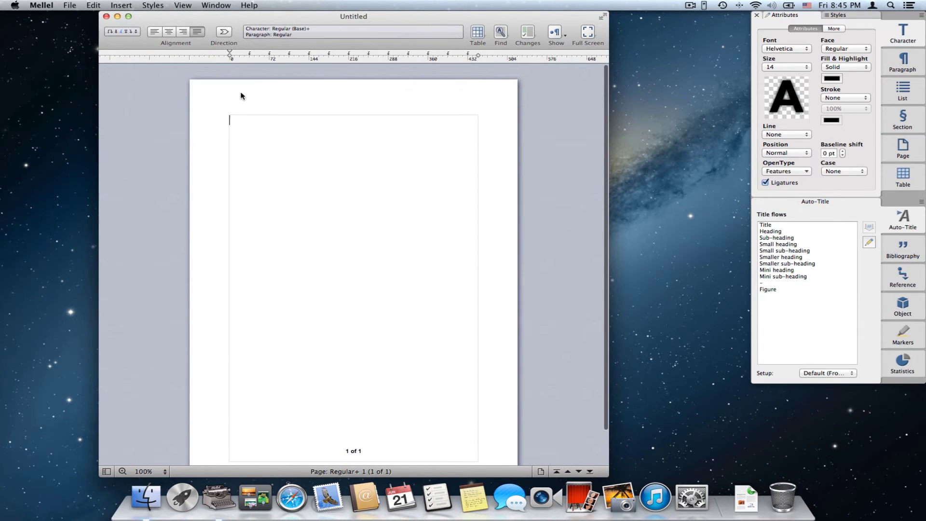
left_click(779, 67)
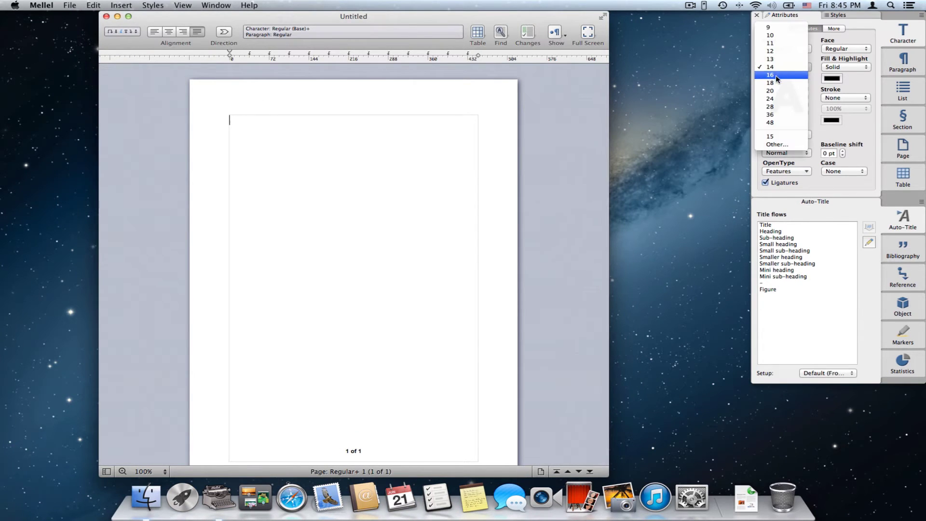
left_click(783, 59)
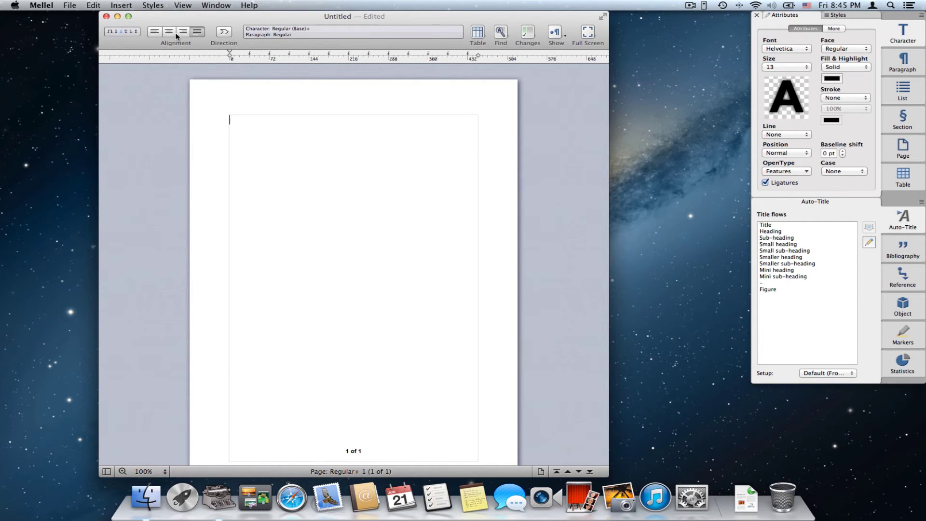
Save the document as a template under the same name, replacing the existing My Groovy Template
left_click(70, 6)
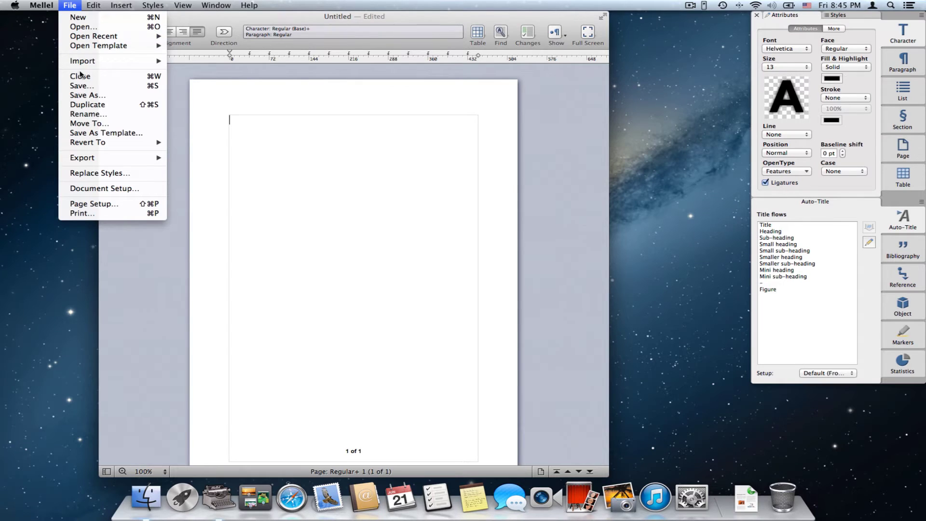
left_click(85, 133)
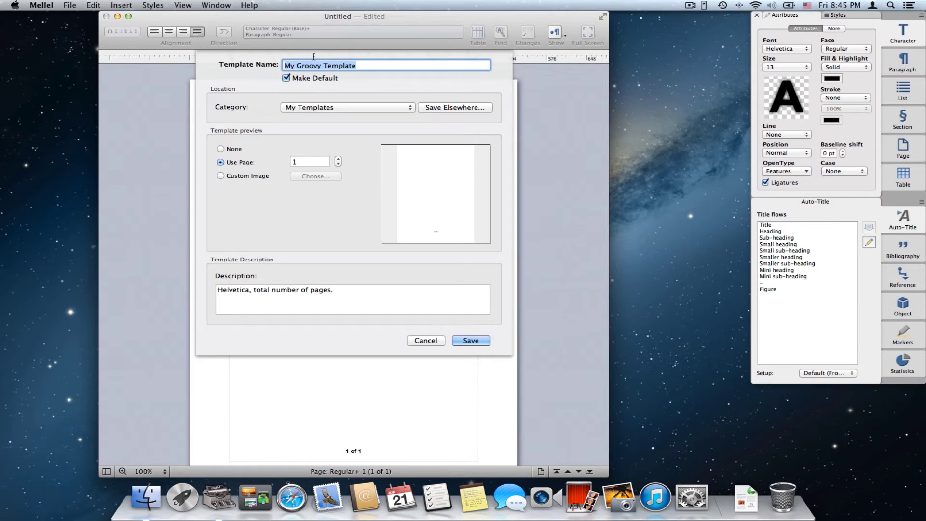
left_click(468, 340)
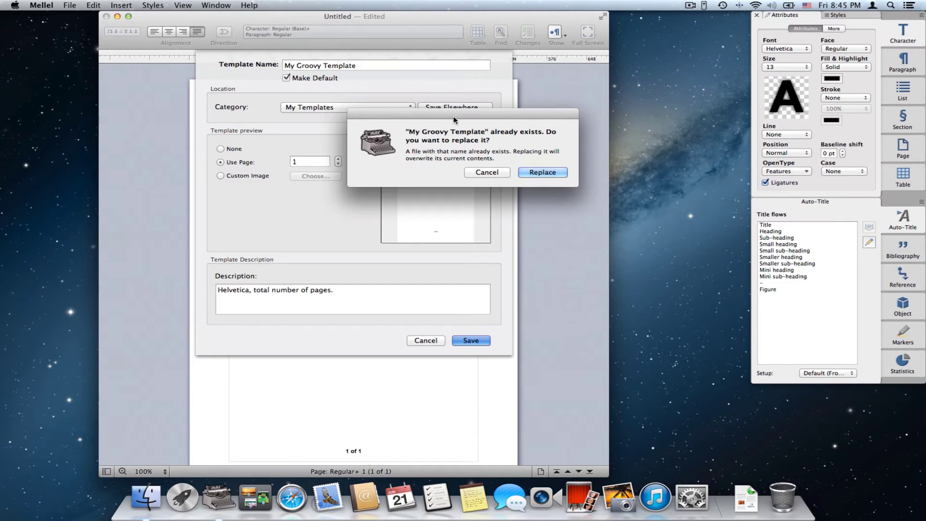
left_click(527, 171)
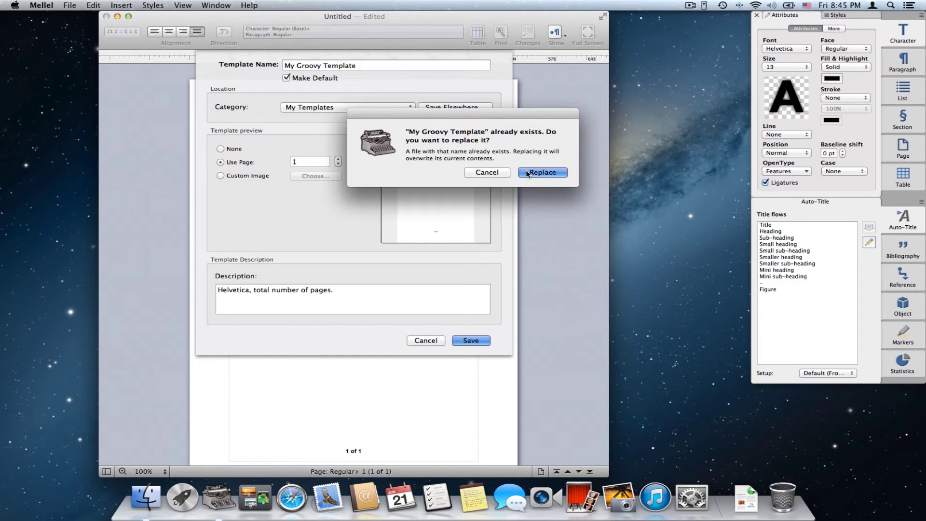
Close the edited document without saving it and create a new one from the updated default template
left_click(106, 16)
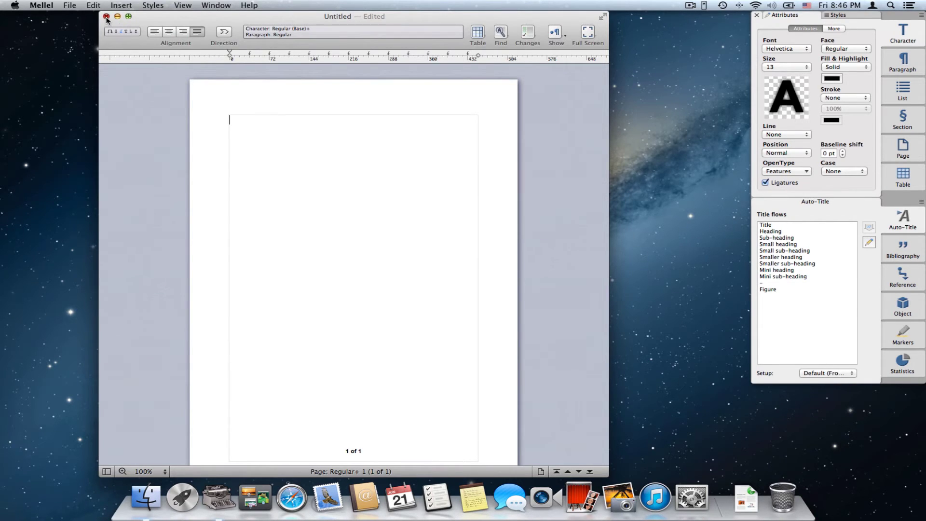
left_click(309, 145)
left_click(69, 6)
left_click(68, 16)
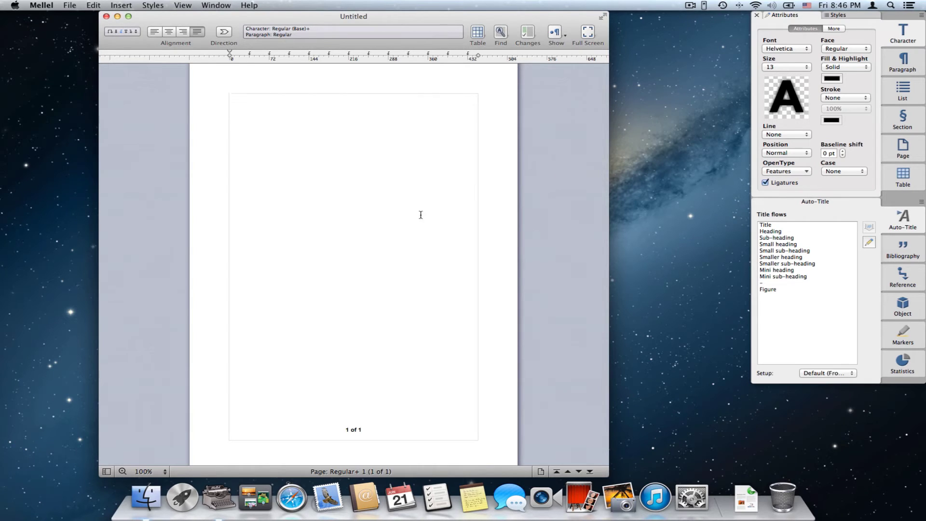
scroll(359, 232, "down", 1)
left_click(70, 5)
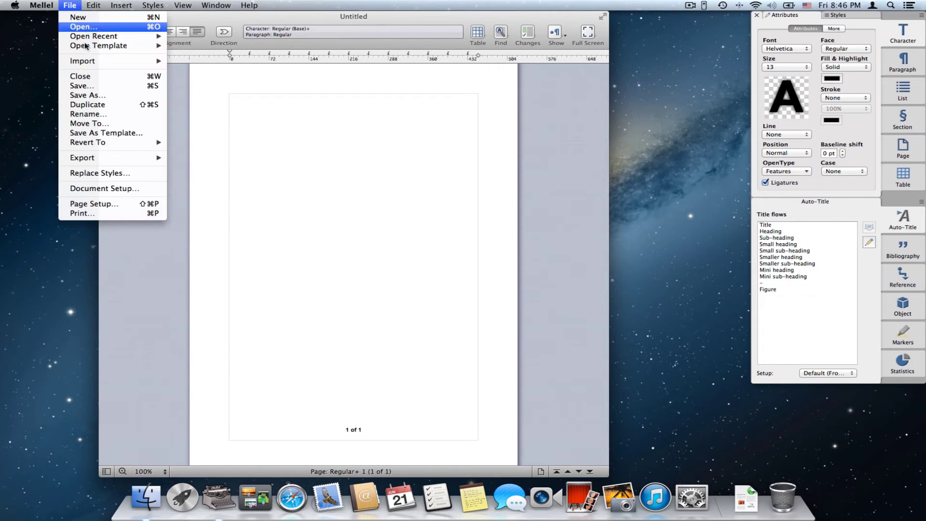
left_click(344, 189)
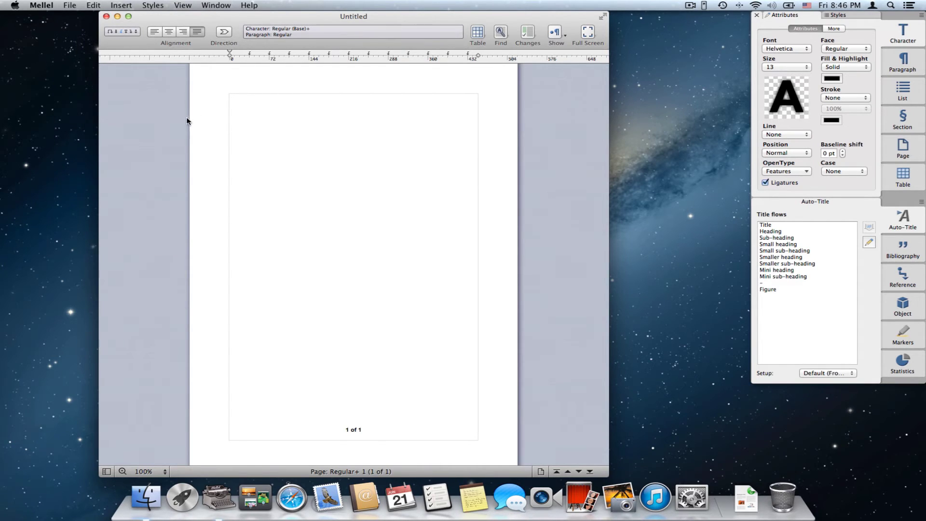
Enlarge the footer's page number text to size 28 and return to the body text
scroll(292, 184, "down", 2)
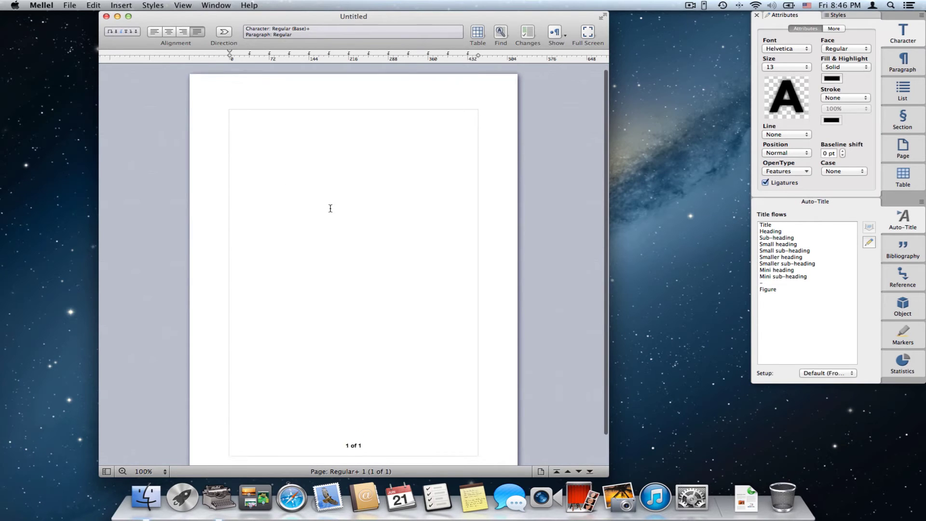
left_click(368, 418)
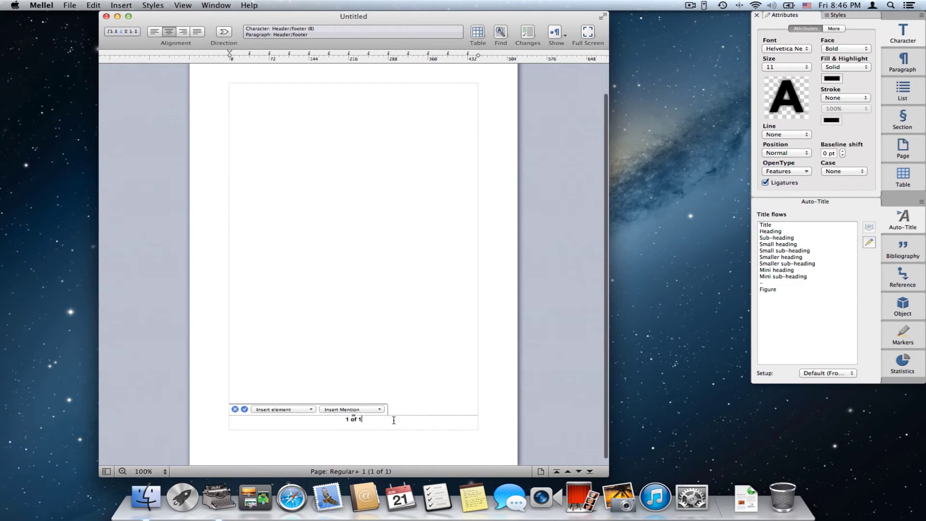
key("Delete")
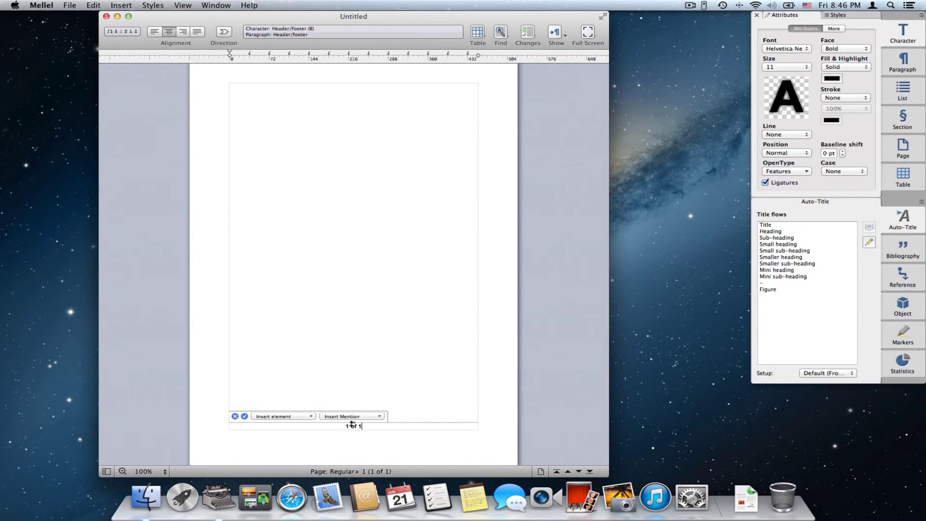
left_click_drag(365, 427, 333, 426)
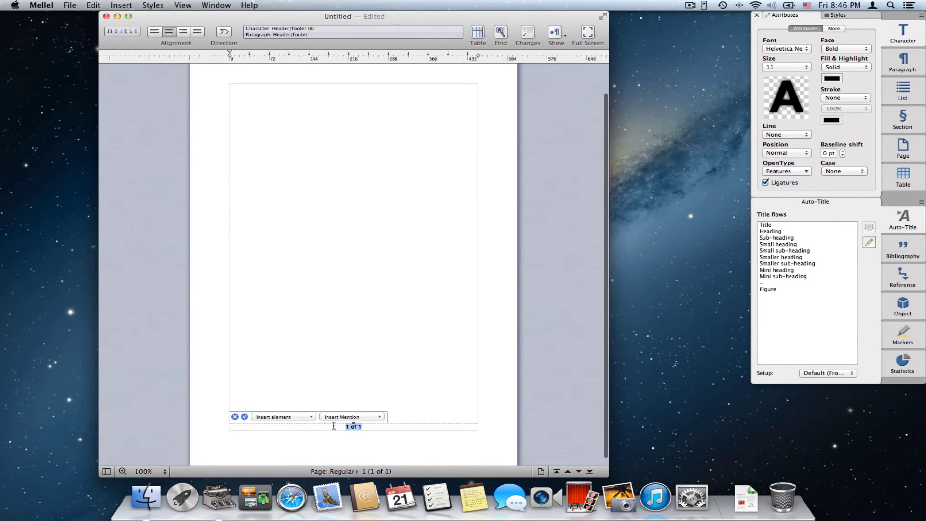
left_click(787, 68)
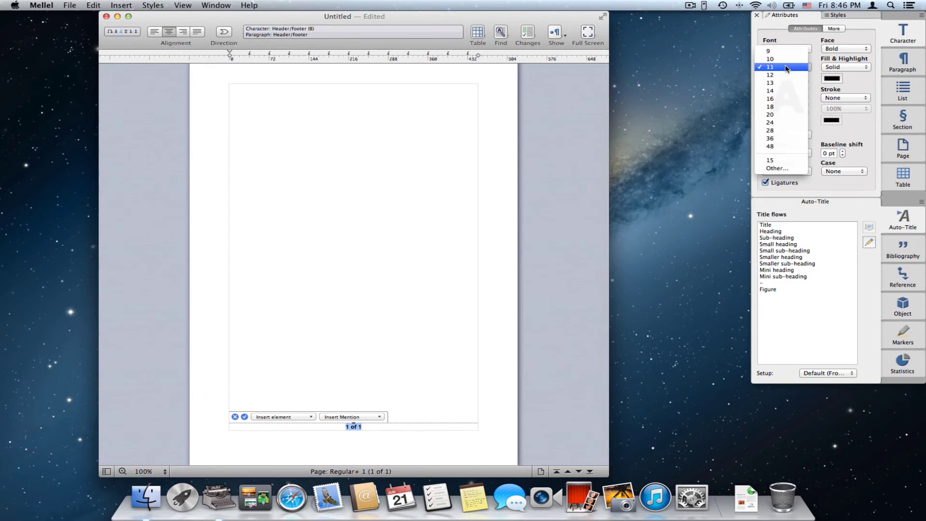
left_click(783, 115)
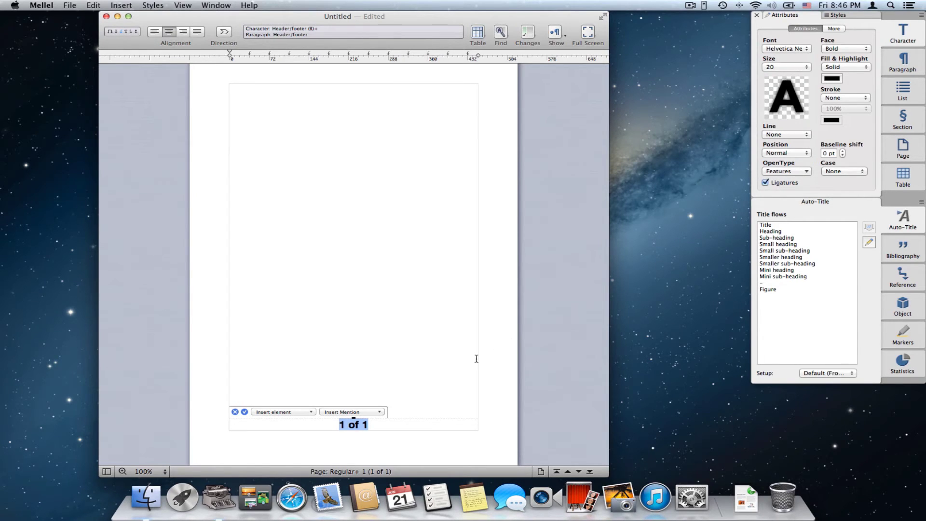
left_click(786, 67)
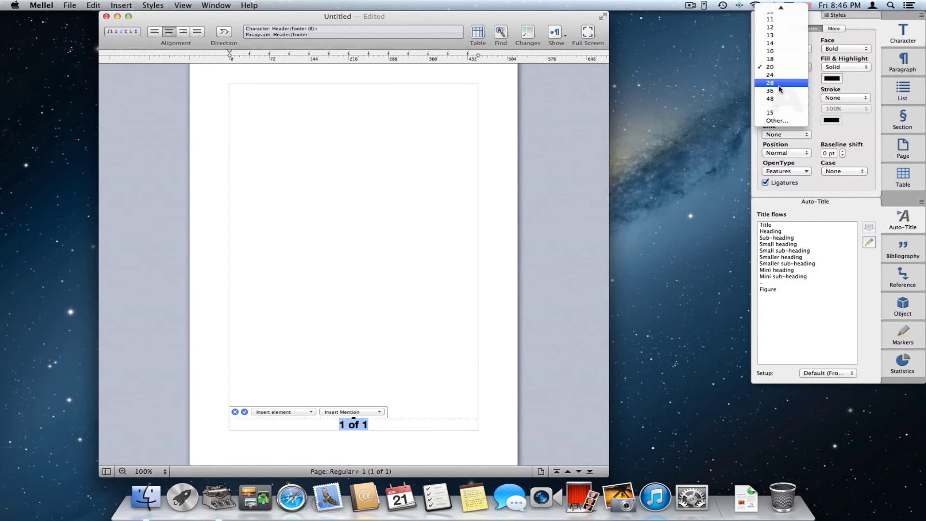
left_click(780, 87)
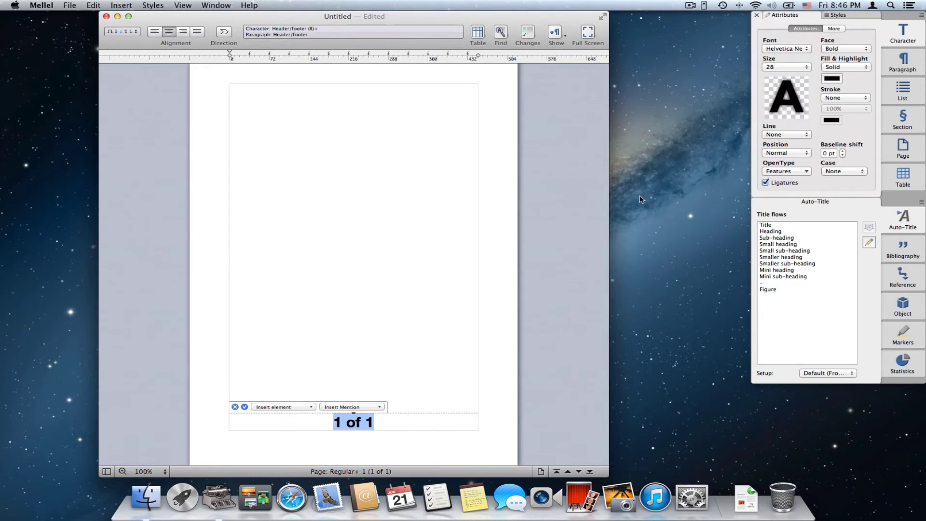
left_click(434, 197)
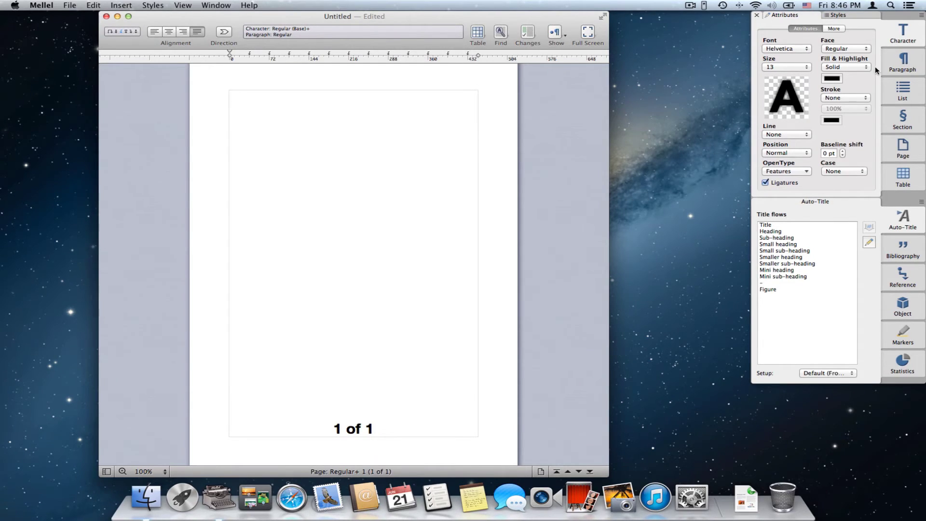
Set the top, bottom, left and right page margins to 90 pt
left_click(900, 150)
left_click(837, 189)
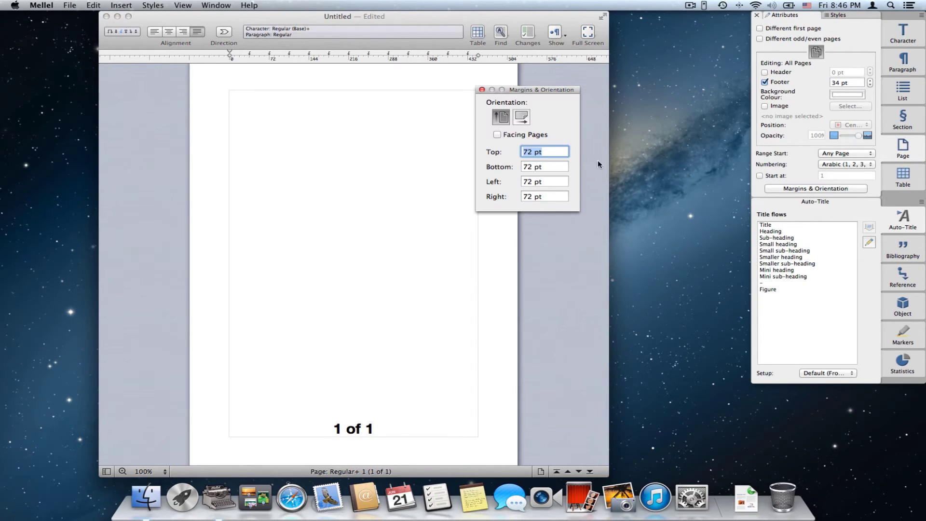
type("90")
key("Tab")
type("90")
key("Tab")
type("90")
key("Tab")
type("90")
key("Tab")
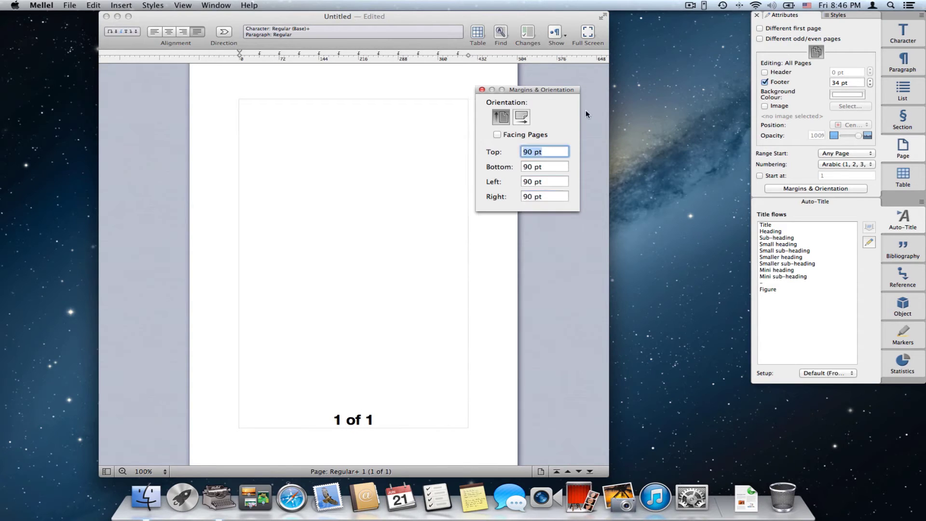
left_click(482, 90)
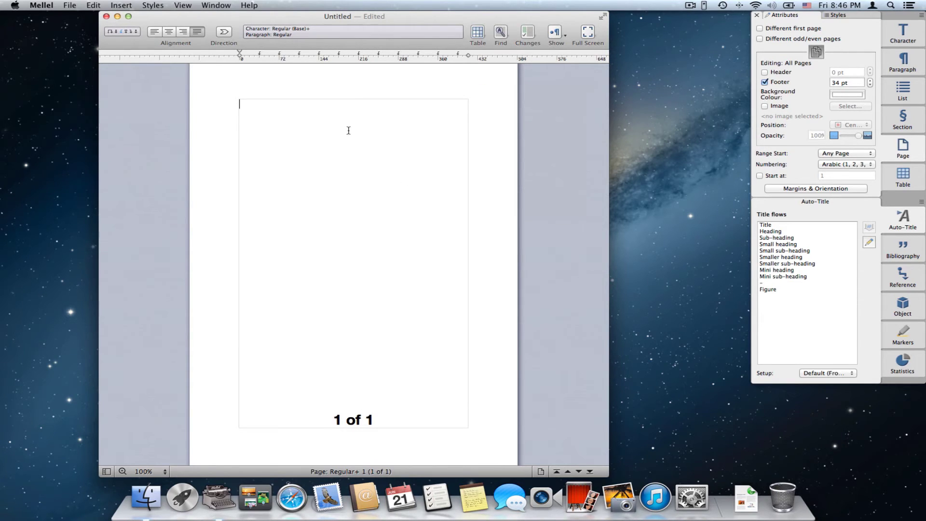
Switch the document to Compact view, then move its window and widen it
left_click(166, 6)
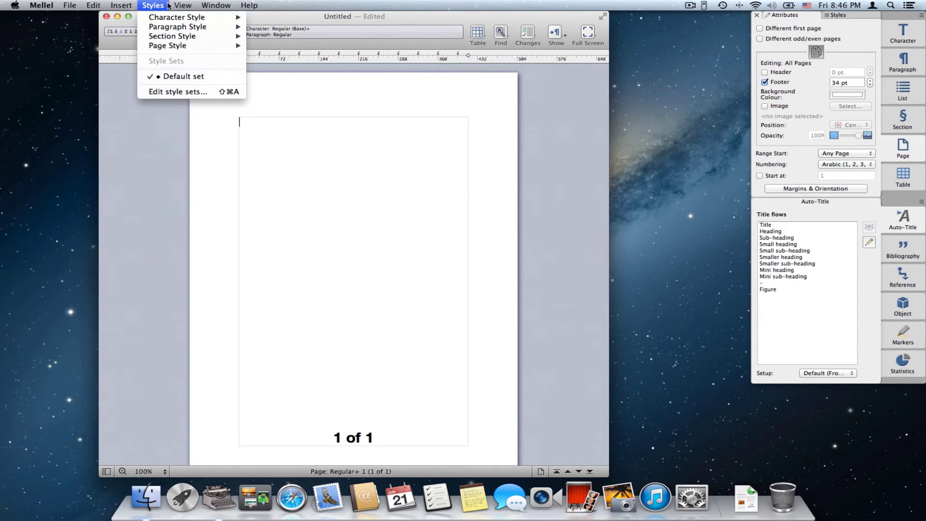
mouse_move(178, 5)
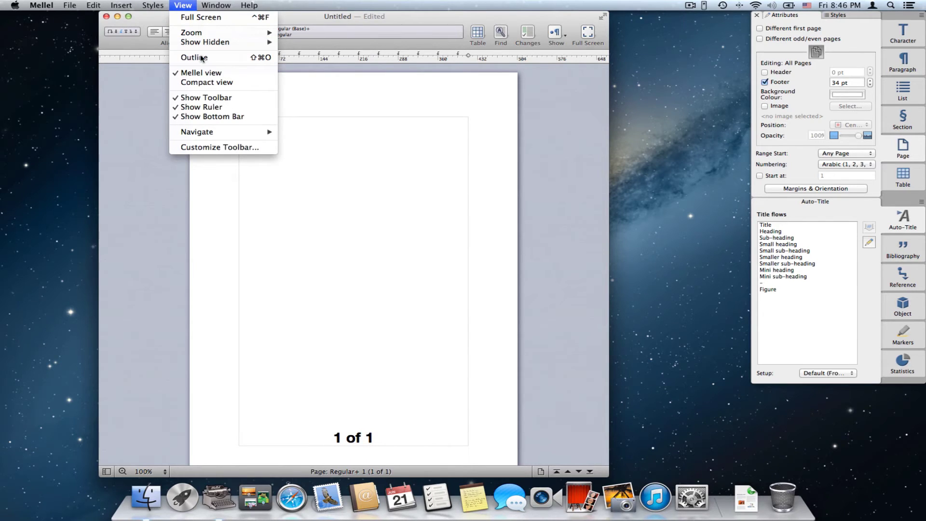
left_click(200, 82)
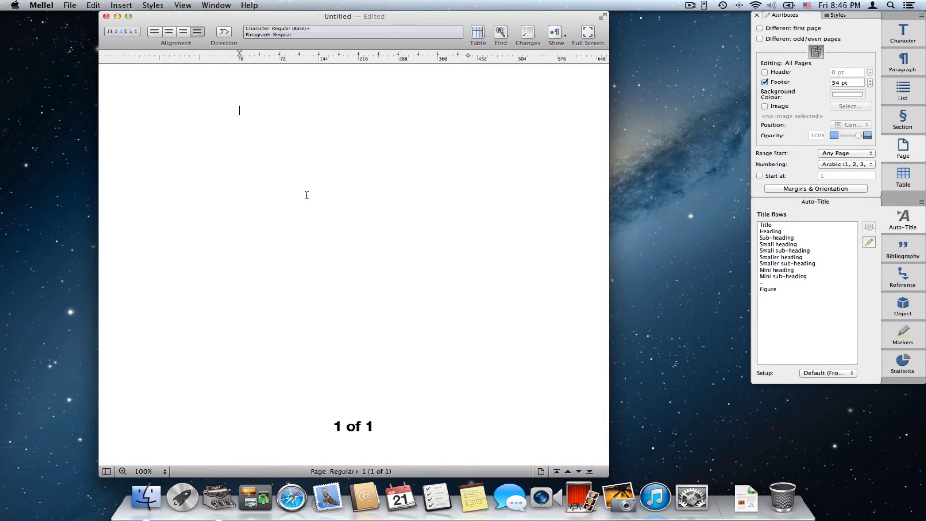
left_click_drag(398, 19, 358, 19)
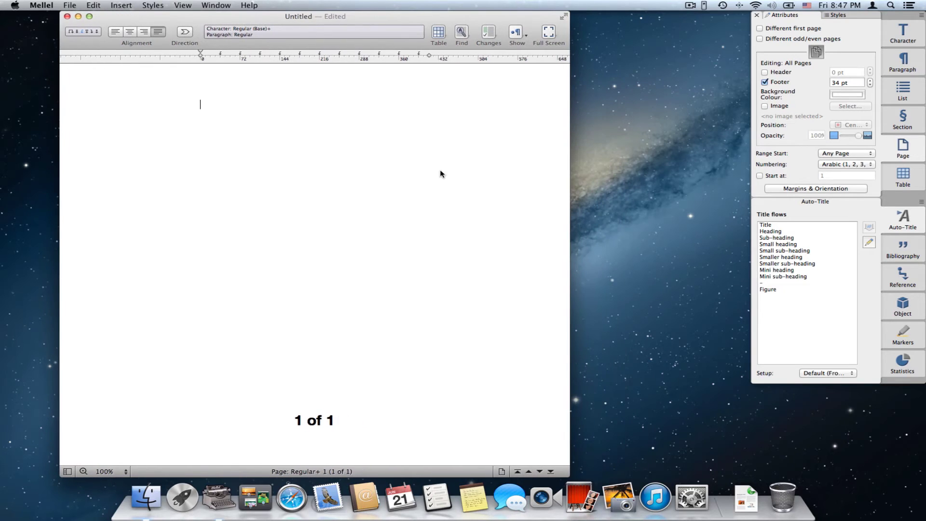
left_click_drag(565, 471, 725, 473)
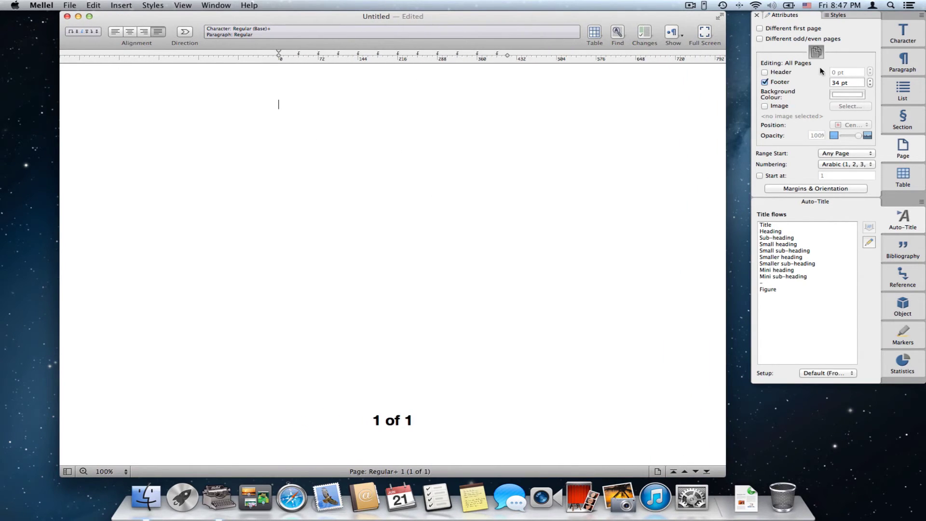
Set the body text's character size to 16
left_click(903, 32)
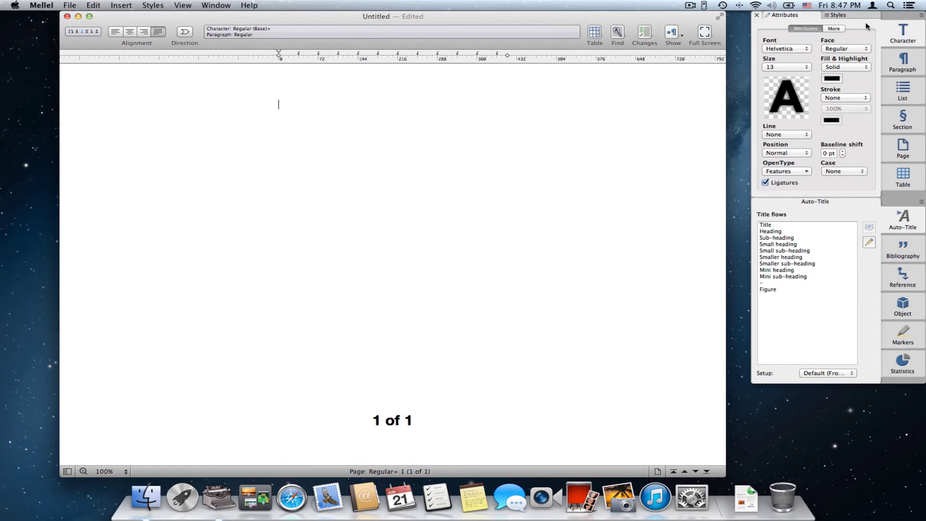
left_click(780, 65)
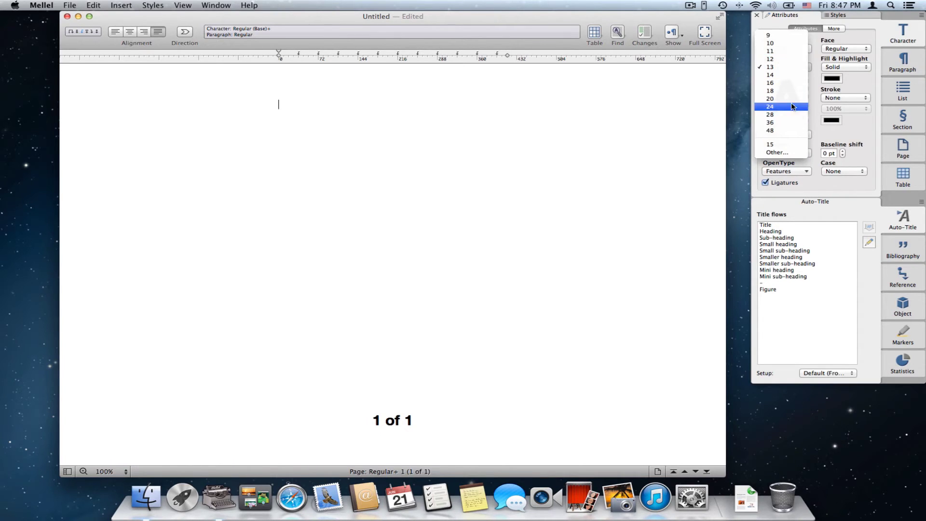
left_click(795, 85)
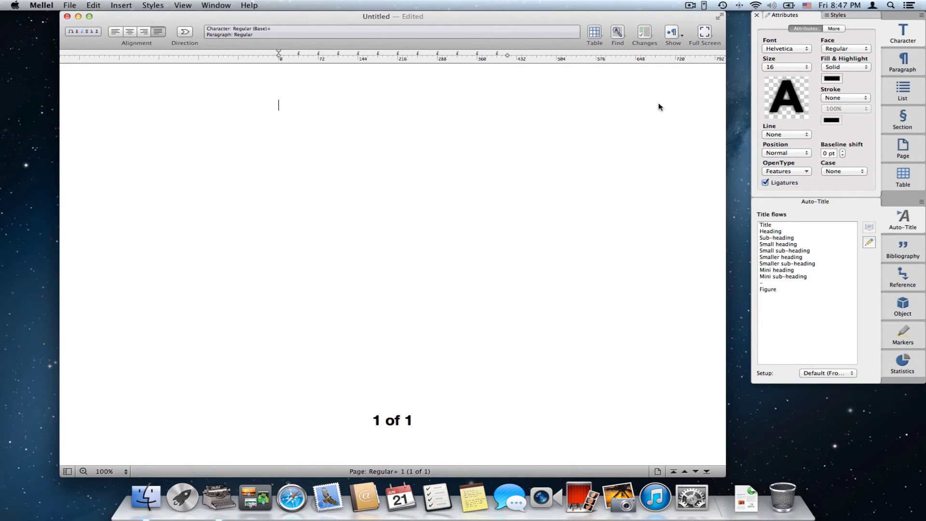
Save the document as a non-default template named My Big Font Template in My Templates, and close the document without saving it
left_click(75, 6)
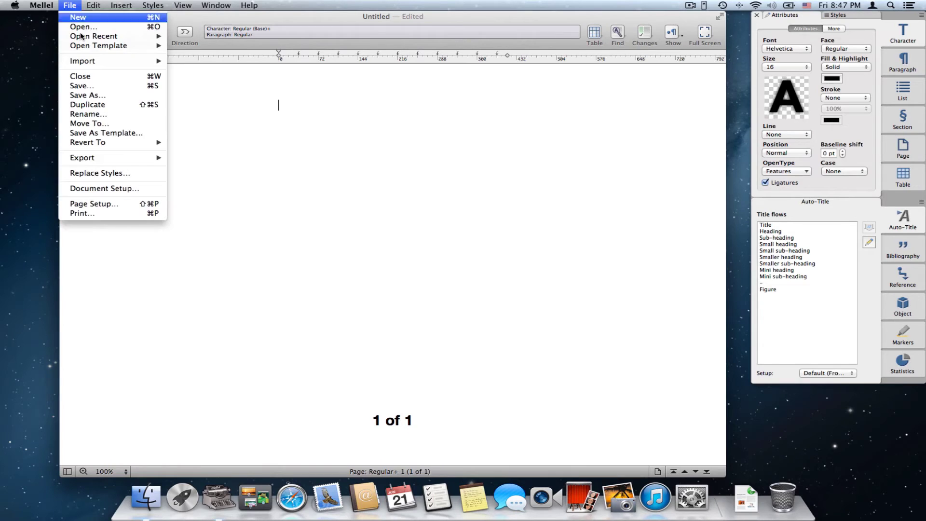
left_click(107, 133)
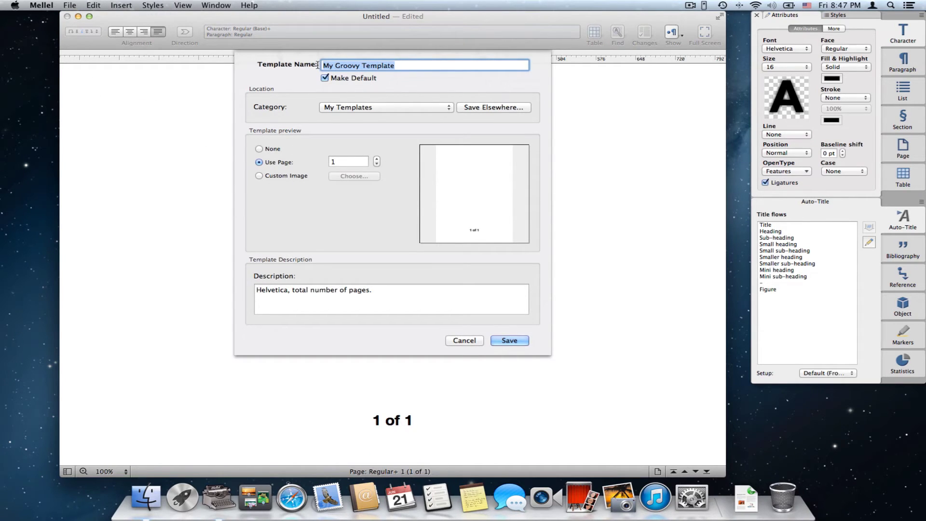
type("My ")
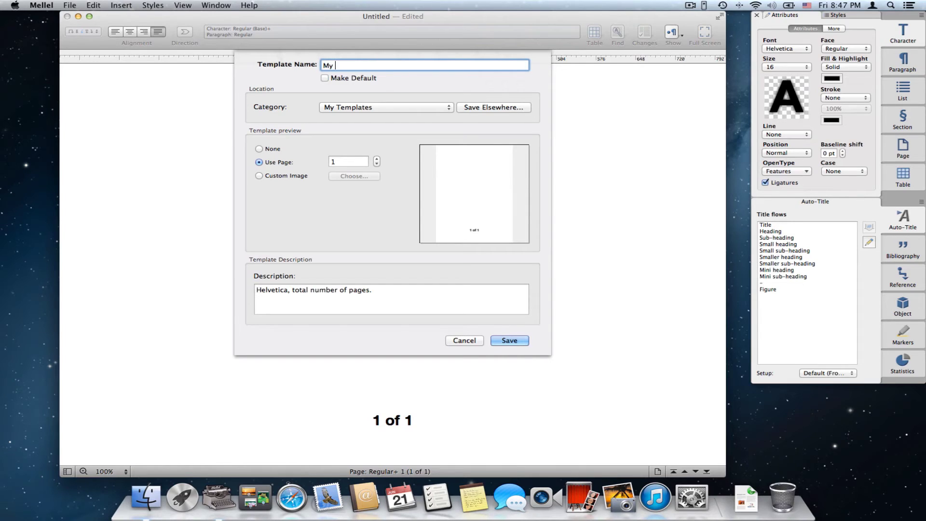
type("Tem")
key("BackSpace")
key("BackSpace")
key("BackSpace")
key("BackSpace")
type("Big Font Template")
left_click(517, 341)
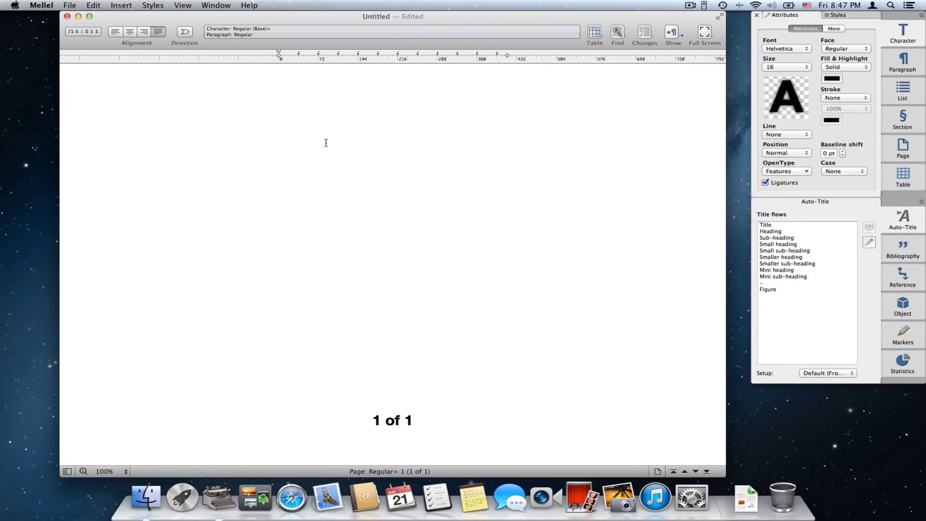
left_click(67, 17)
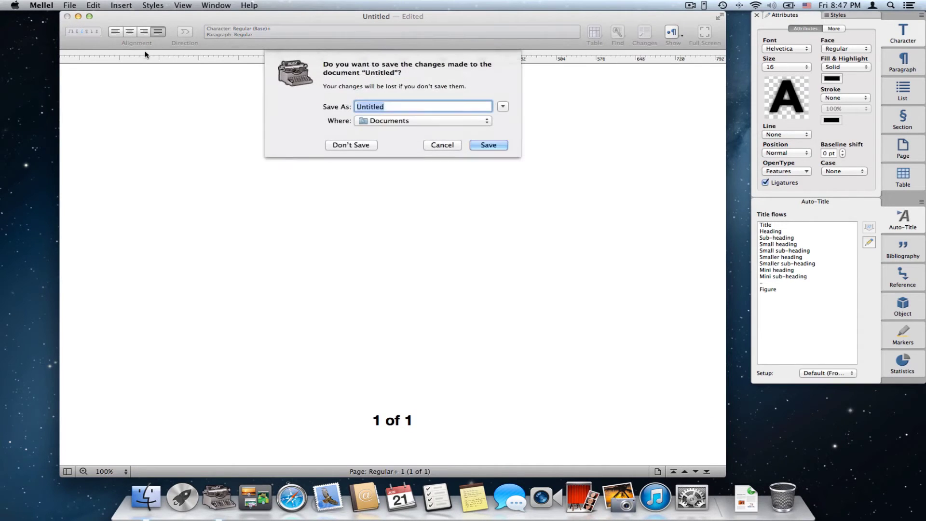
left_click(338, 145)
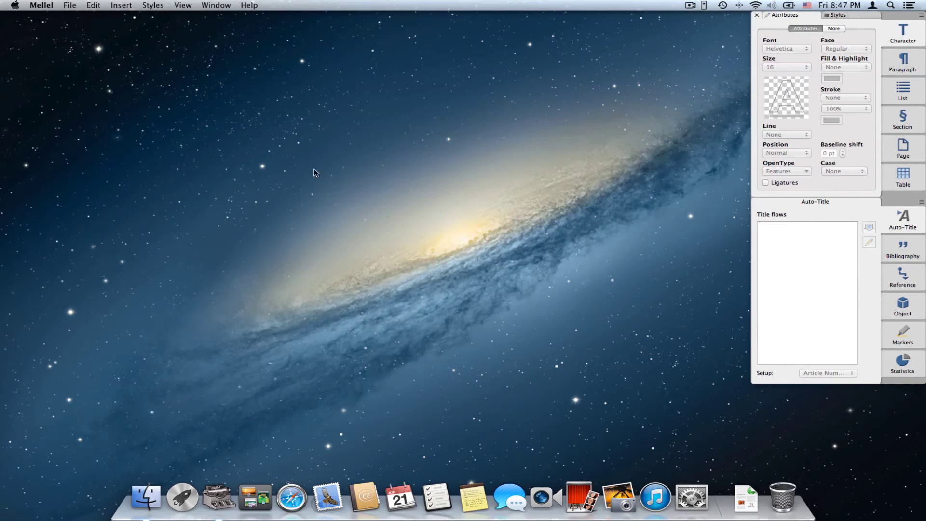
Check My Big Font Template by opening a document from it in the template browser's My Templates category, and close that document
left_click(70, 5)
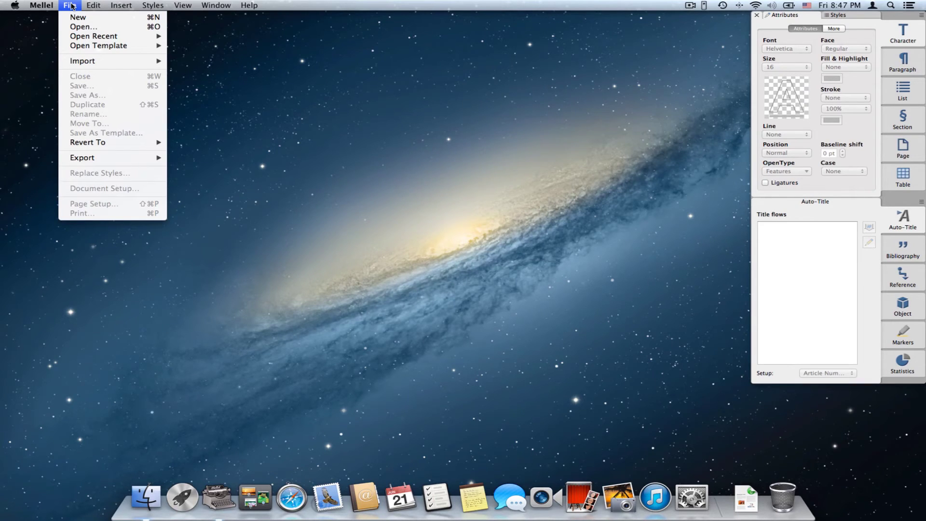
mouse_move(145, 45)
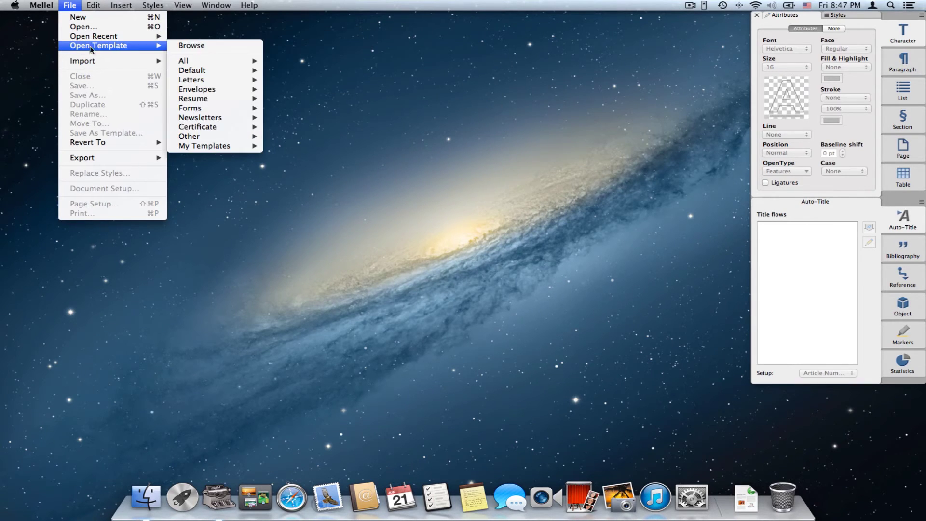
left_click(184, 46)
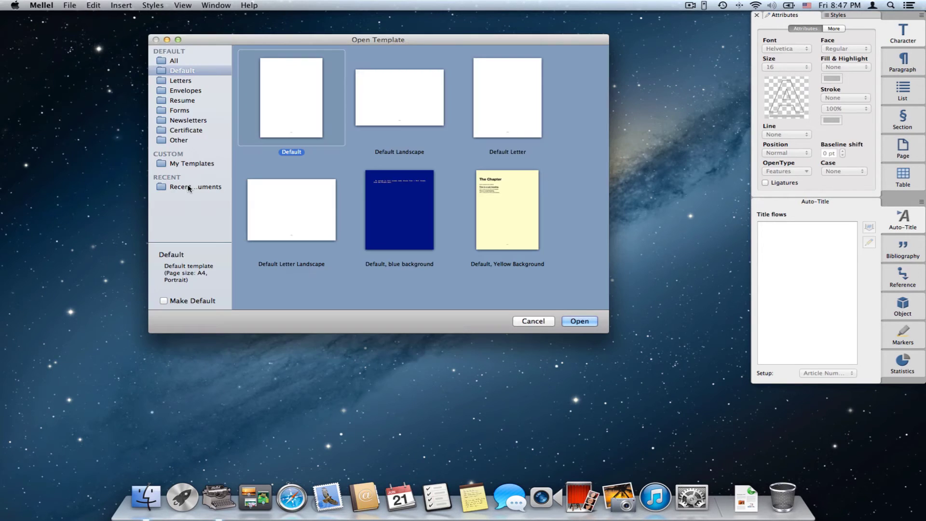
left_click(208, 164)
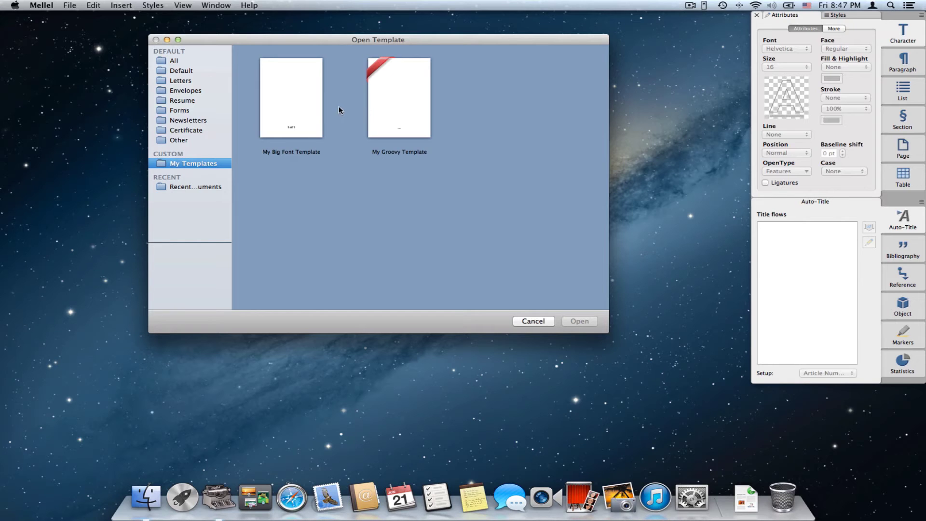
double_click(299, 111)
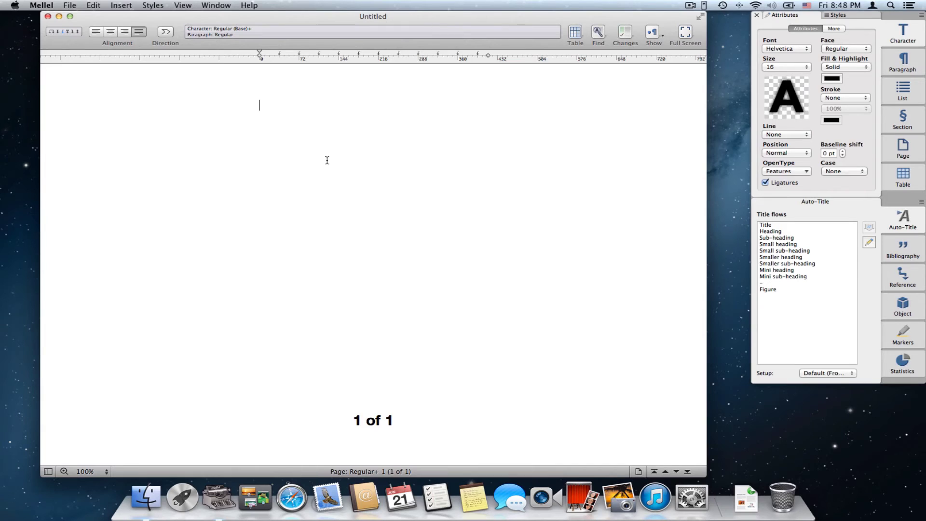
left_click(48, 16)
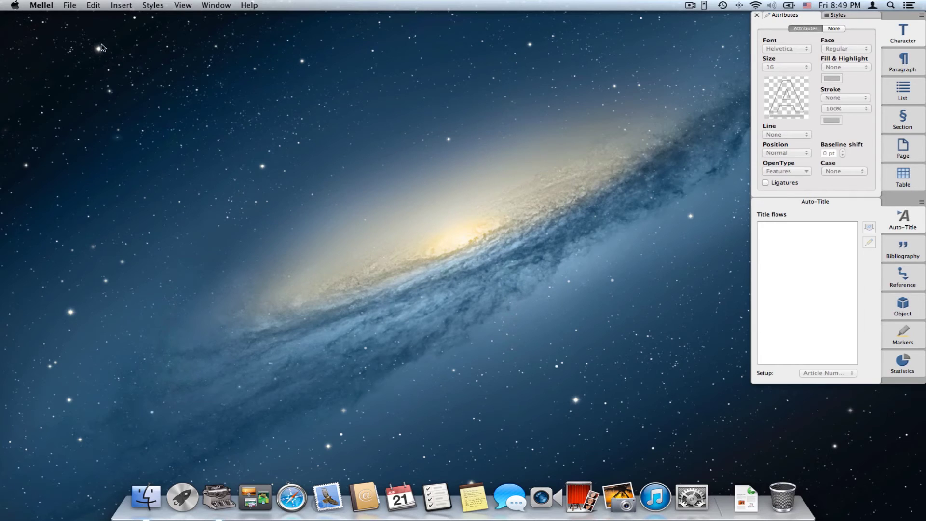
Open the program's Open & Save preferences
left_click(47, 6)
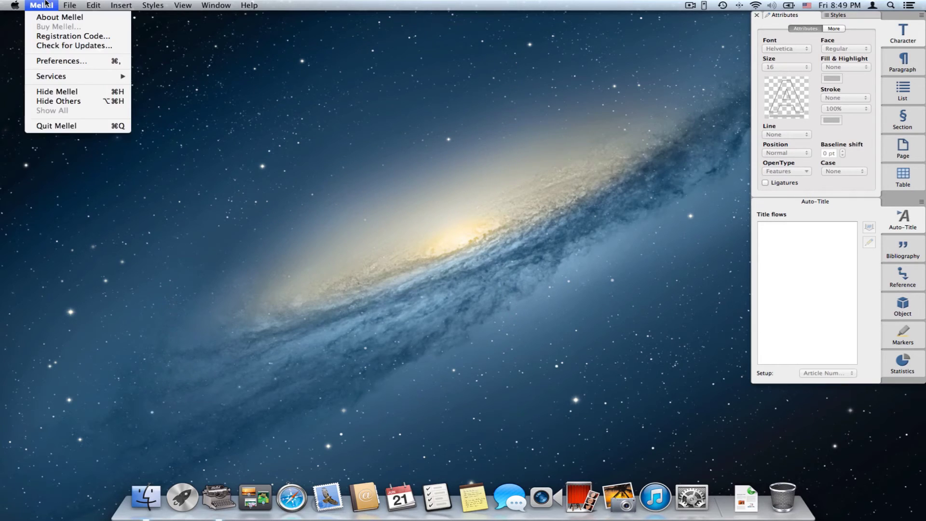
left_click(68, 65)
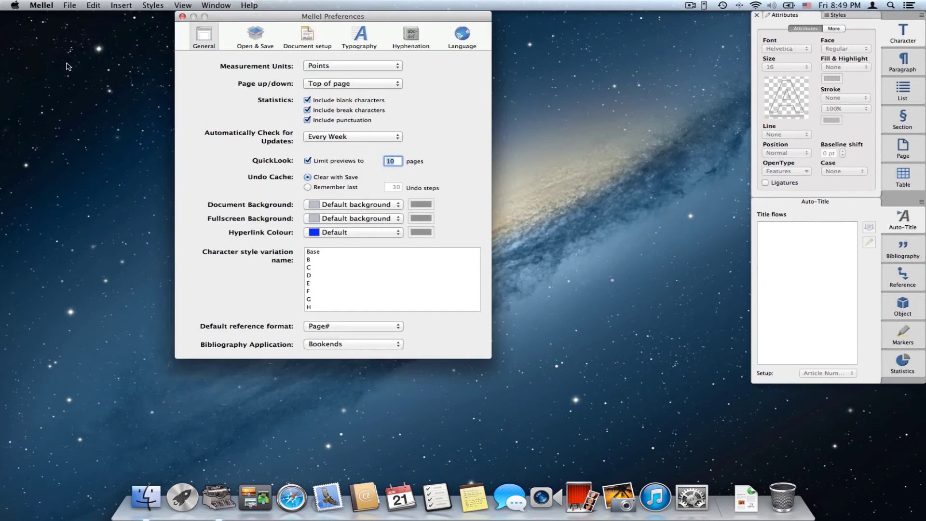
left_click_drag(291, 16, 332, 21)
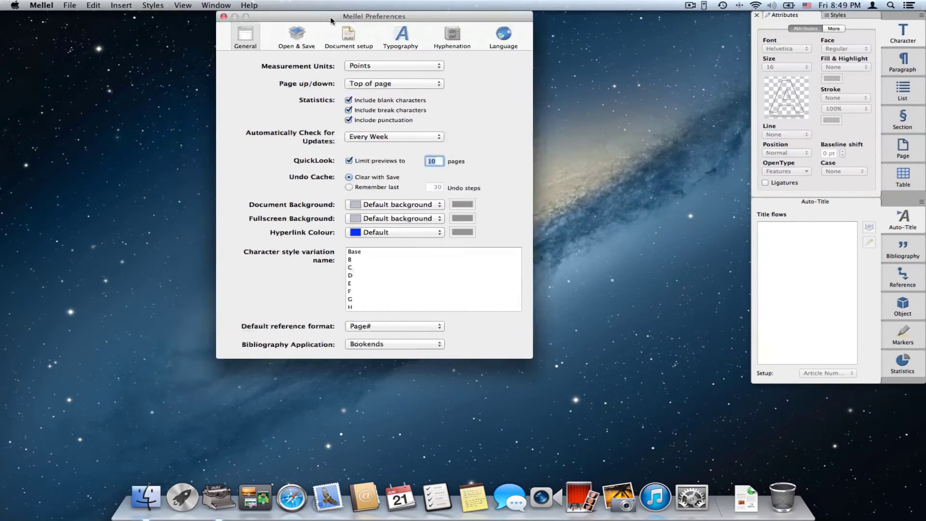
left_click(305, 36)
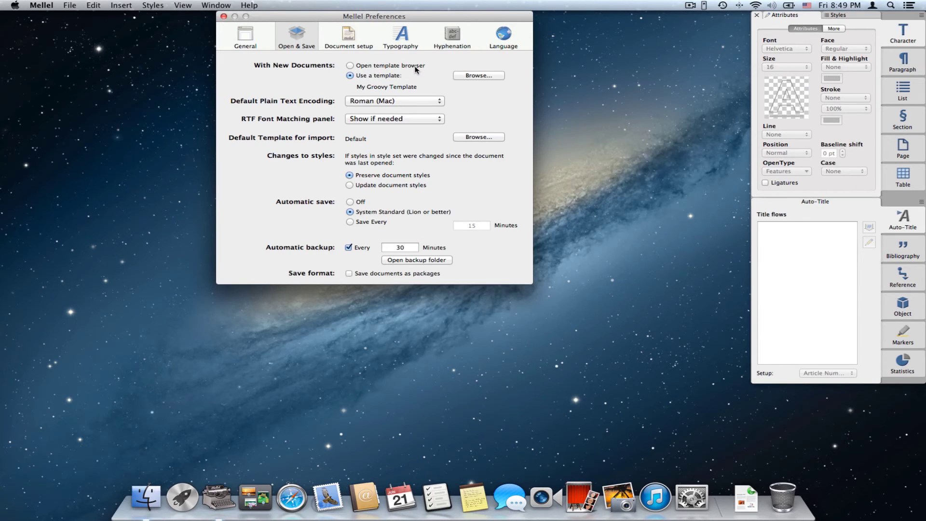
Set new documents to open the template browser, and try it by starting a new document and cancelling the browser
left_click(349, 67)
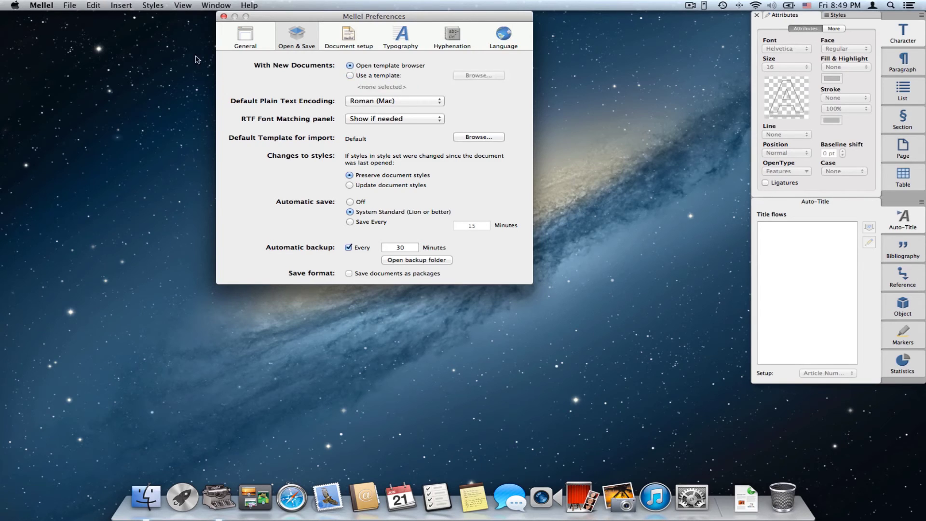
left_click(70, 5)
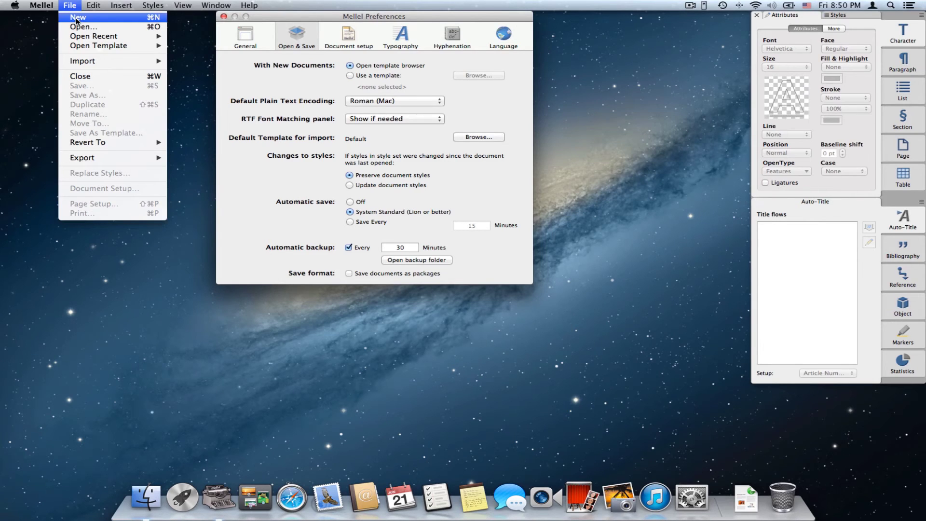
left_click(77, 20)
mouse_move(267, 38)
left_mouse_down()
mouse_move(261, 48)
mouse_move(252, 38)
left_mouse_up()
left_click(192, 70)
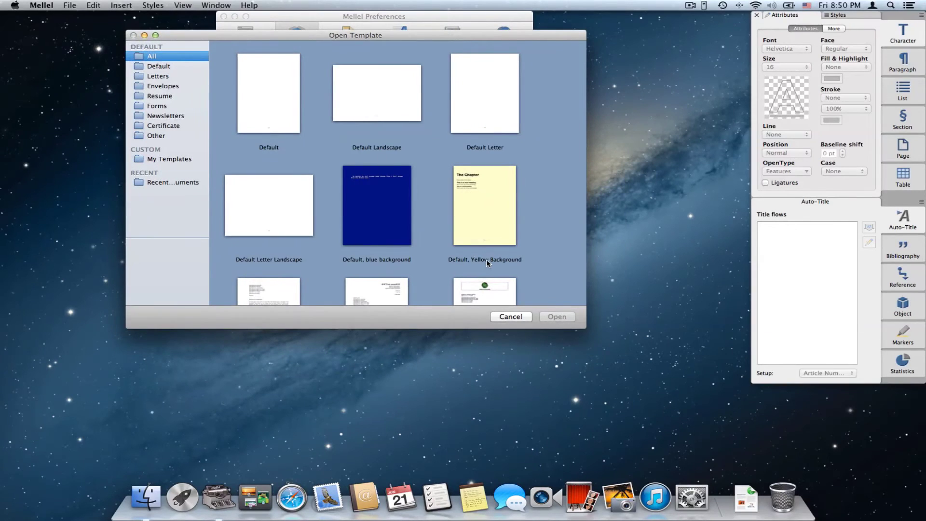
left_click(521, 317)
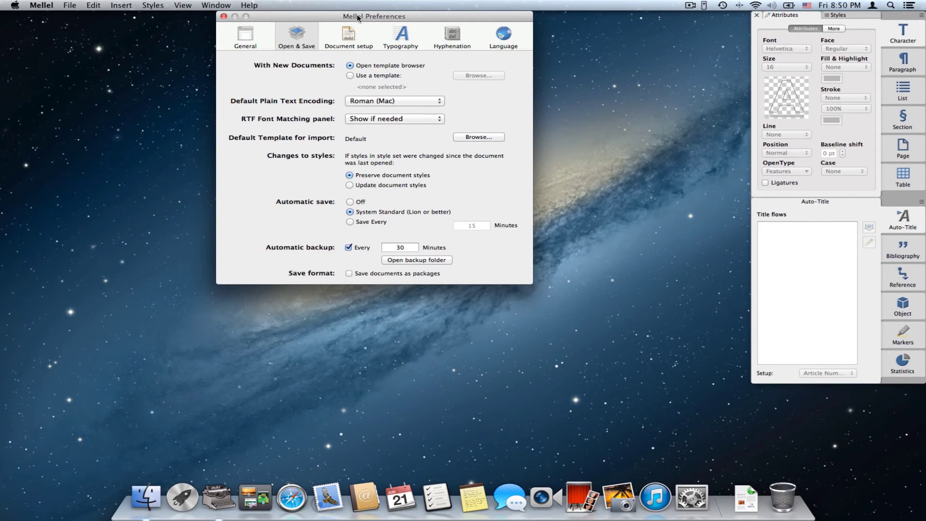
Set new documents to use a template and choose My Big Font Template for it
left_click_drag(360, 17, 352, 18)
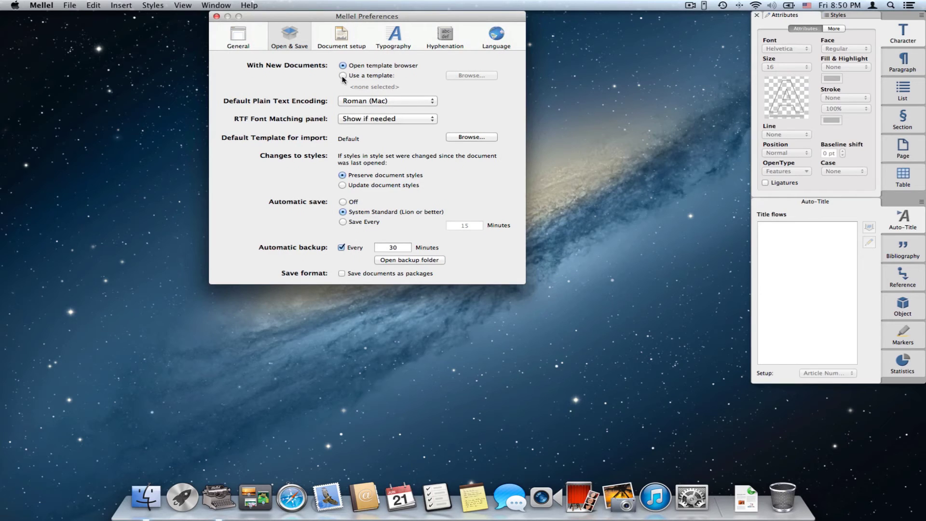
left_click(343, 76)
left_click(465, 76)
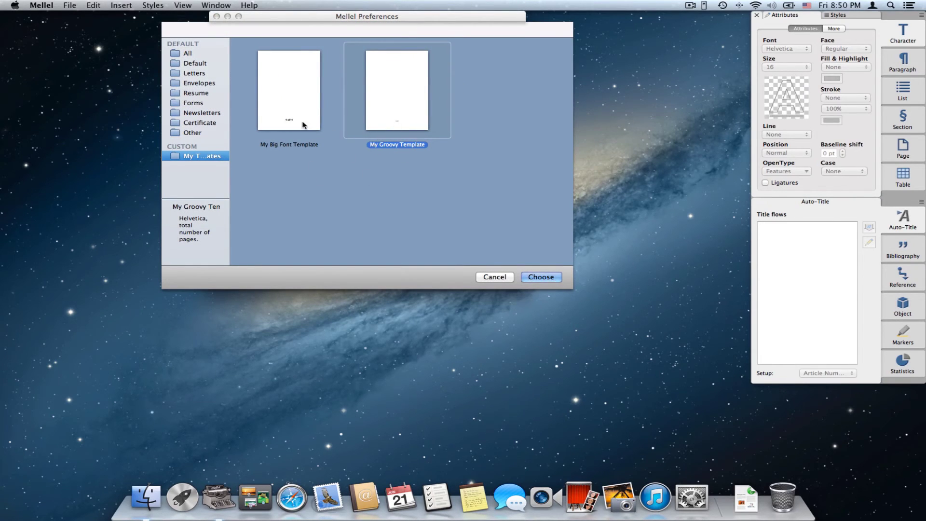
left_click(300, 97)
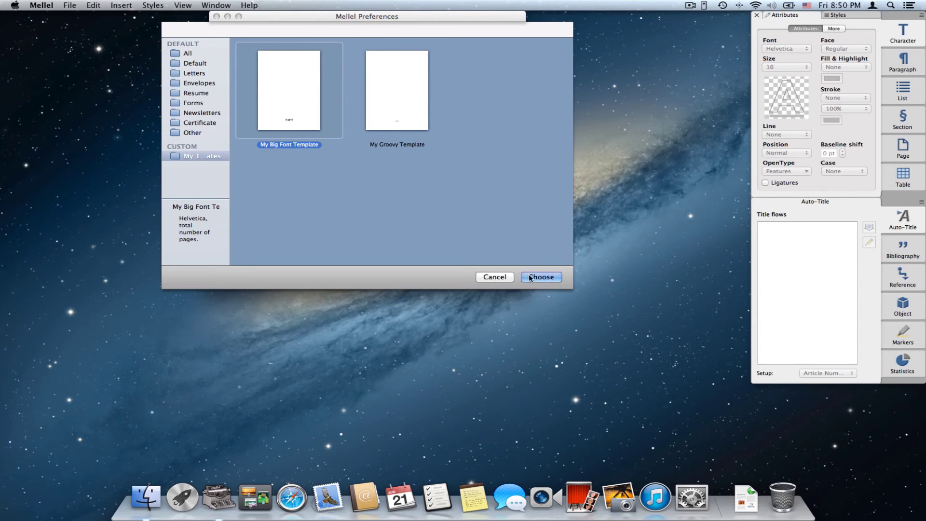
left_click(490, 277)
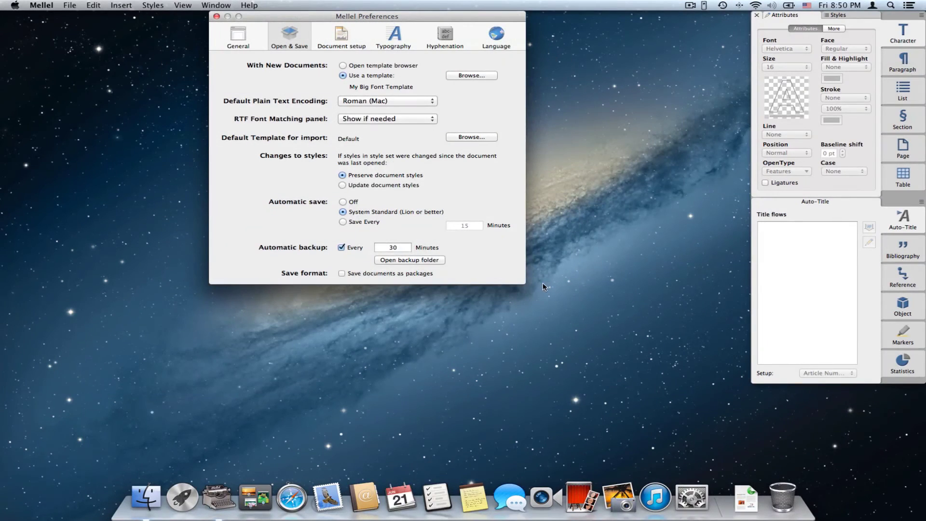
Create a new document to check the newly chosen default template, and close it
left_click(79, 6)
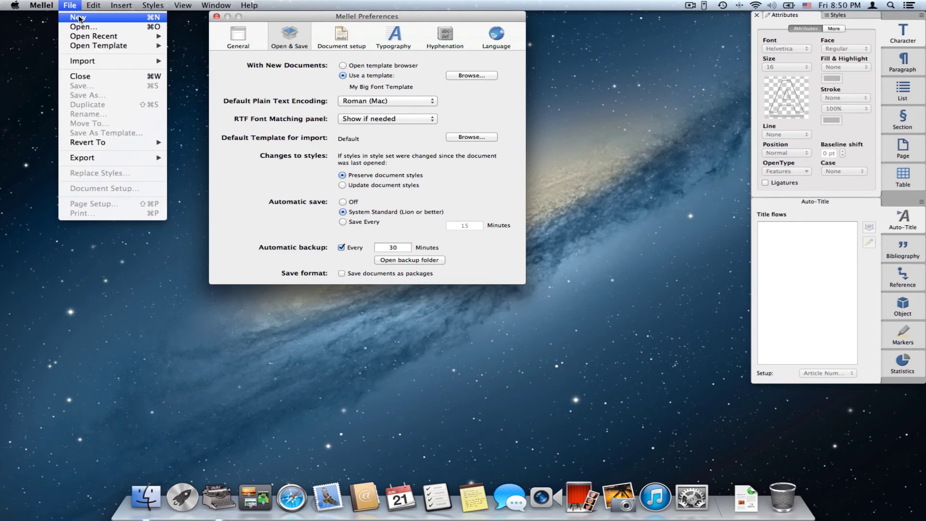
left_click(79, 18)
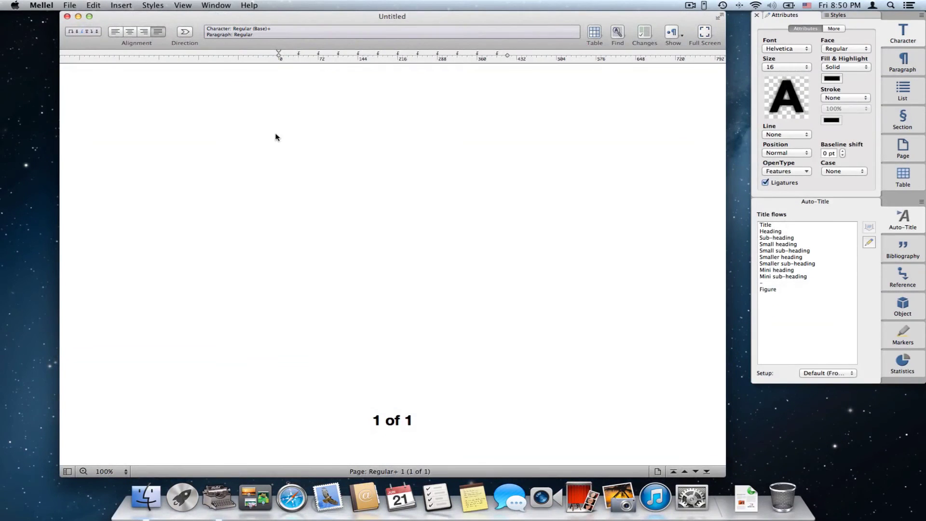
left_click(67, 16)
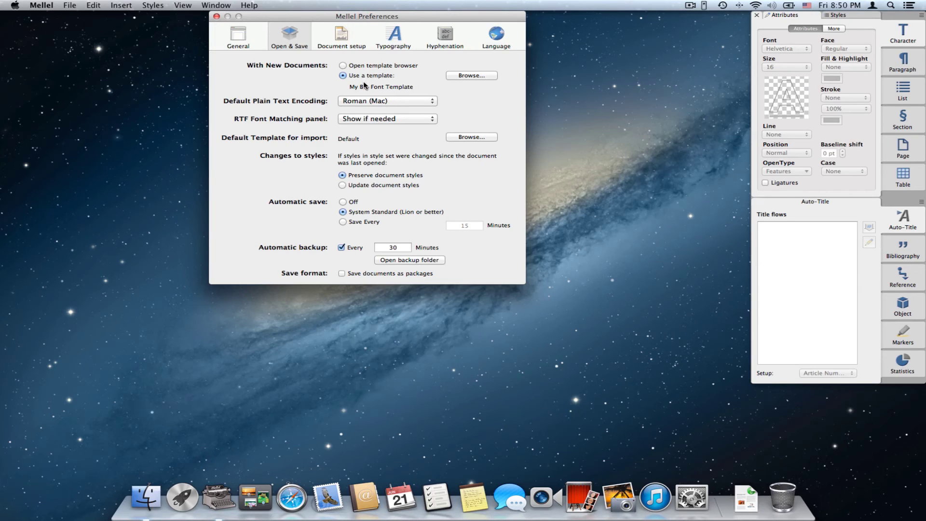
Import My Plain Text Document.txt from the Documents folder as plain text, using the current default import template
left_click_drag(369, 48, 354, 48)
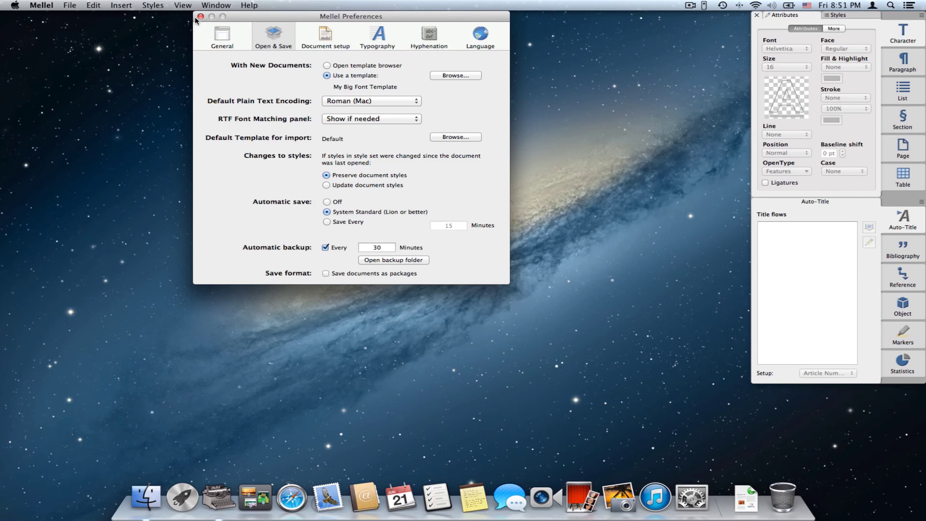
left_click(70, 6)
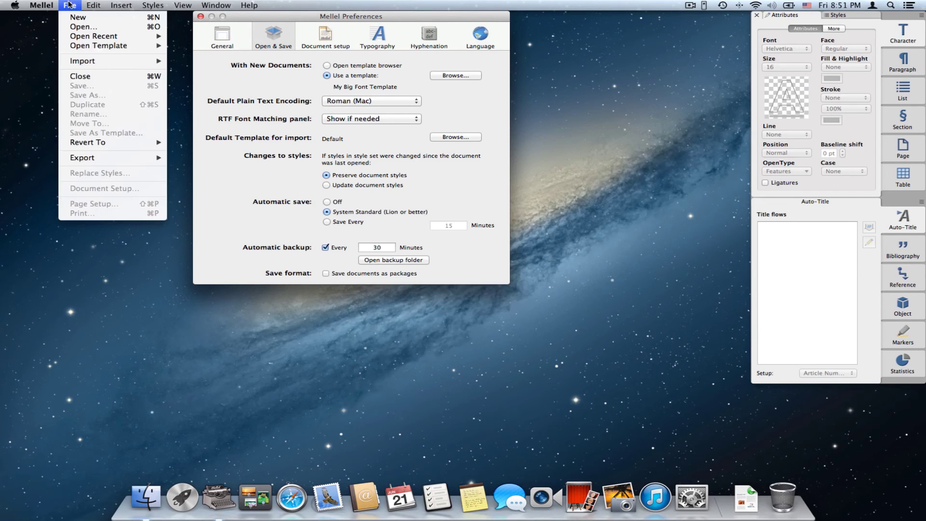
mouse_move(87, 61)
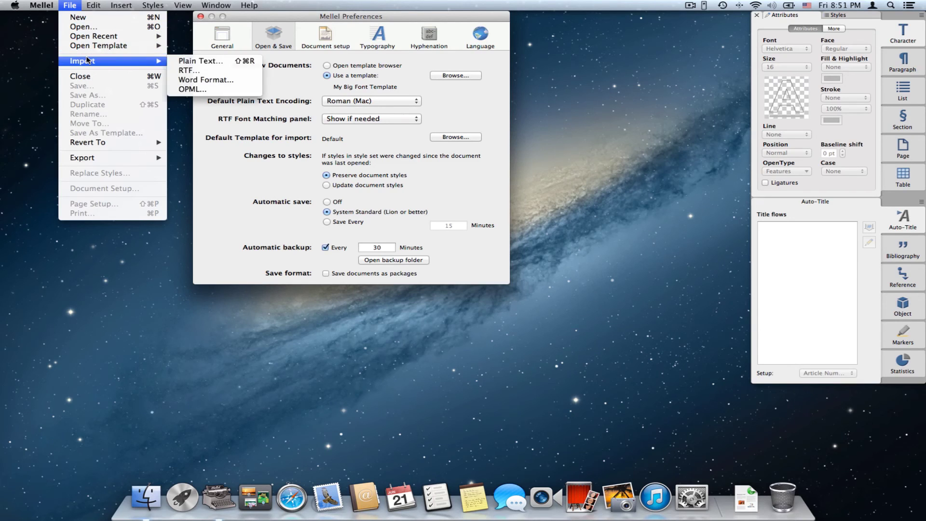
left_click(190, 62)
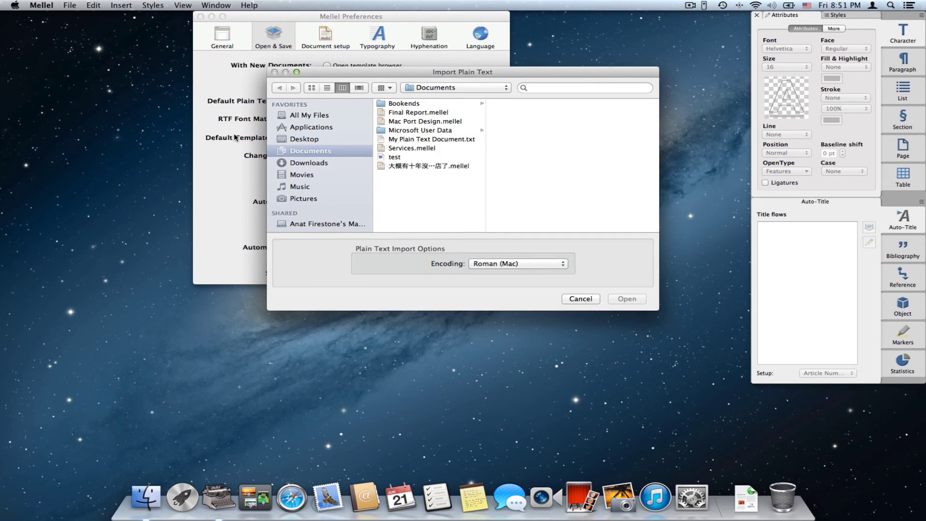
left_click(423, 139)
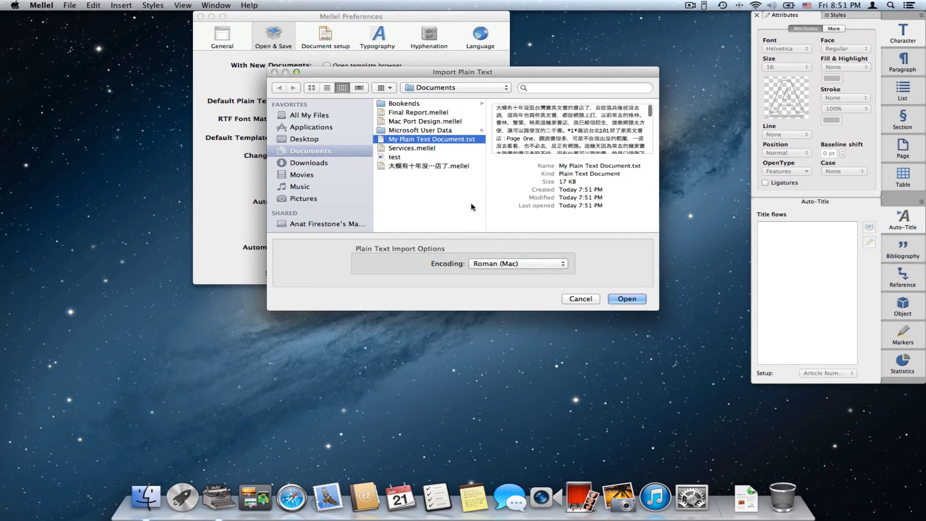
left_click(615, 300)
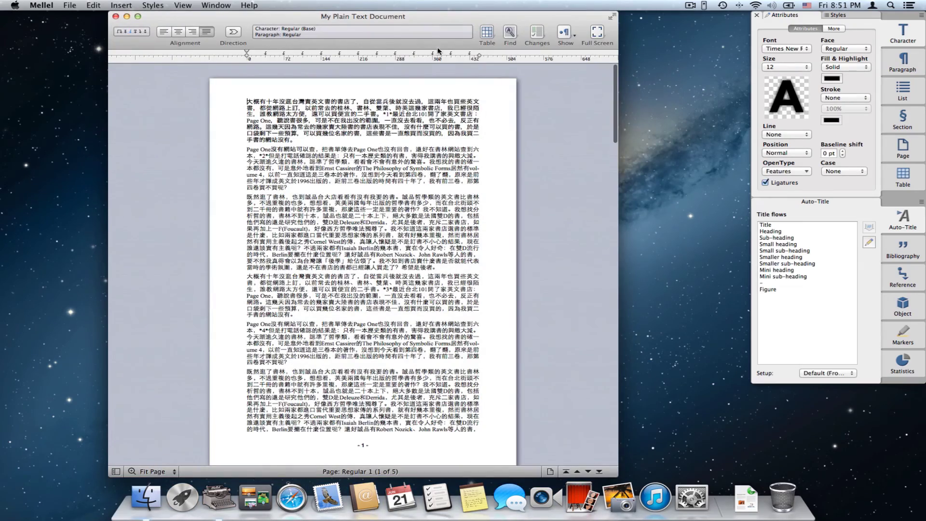
Examine the imported document's text formatting and page-number footers across its pages, and close the document
left_click_drag(439, 16, 475, 16)
scroll(476, 180, "down", 10)
scroll(476, 180, "down", 15)
scroll(476, 183, "up", 15)
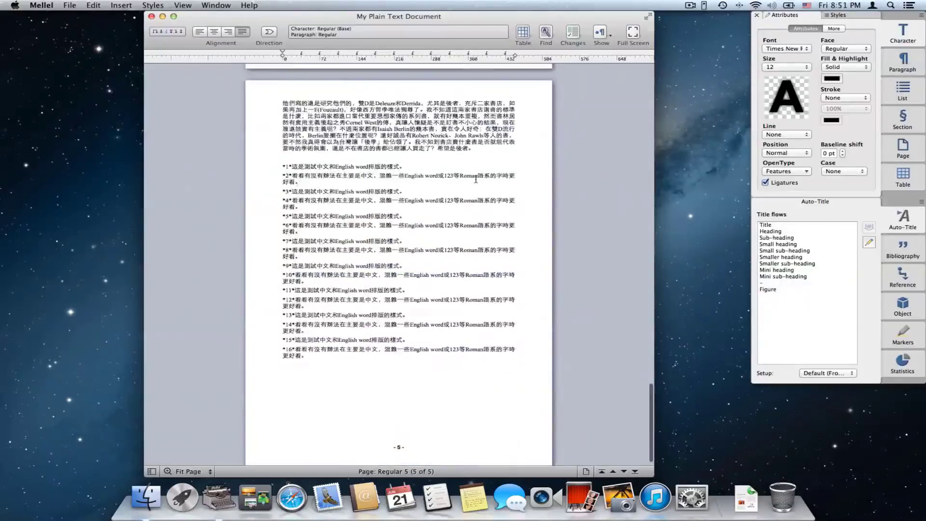
scroll(476, 180, "down", 2)
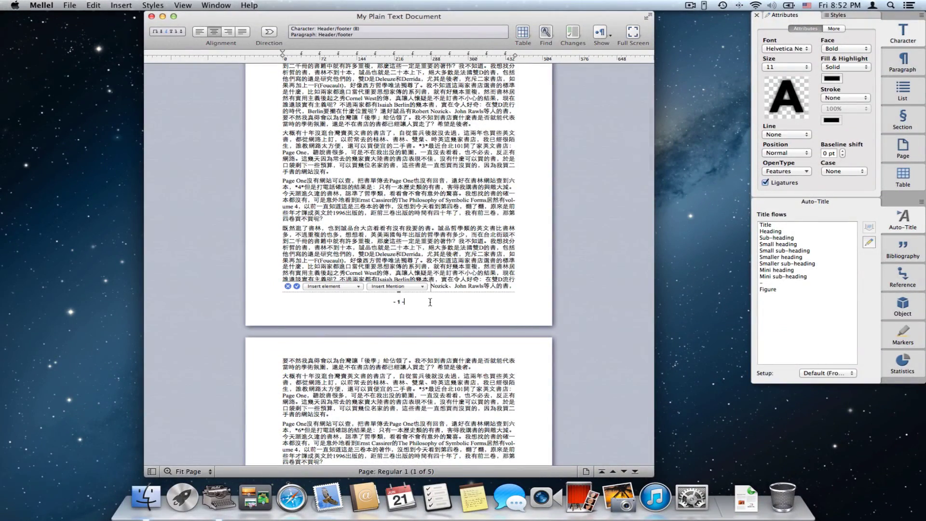
scroll(436, 173, "up", 6)
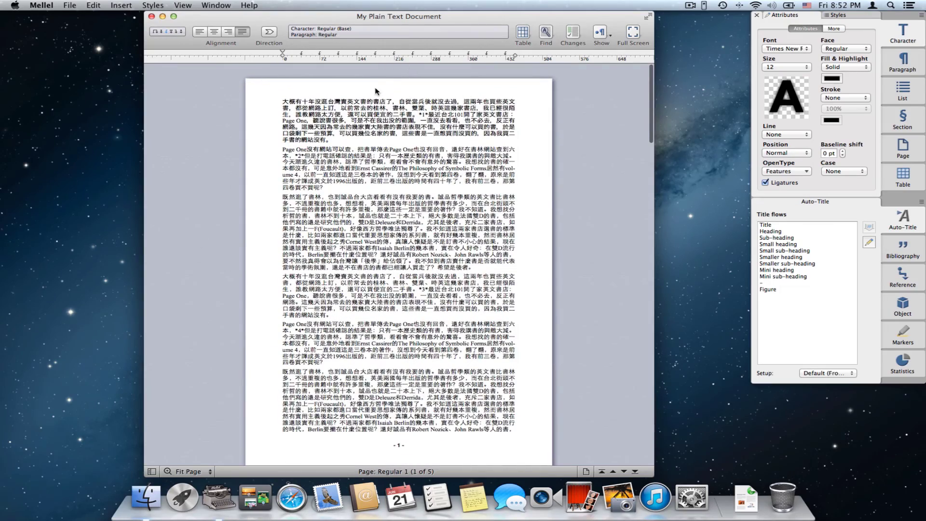
scroll(394, 252, "down", 5)
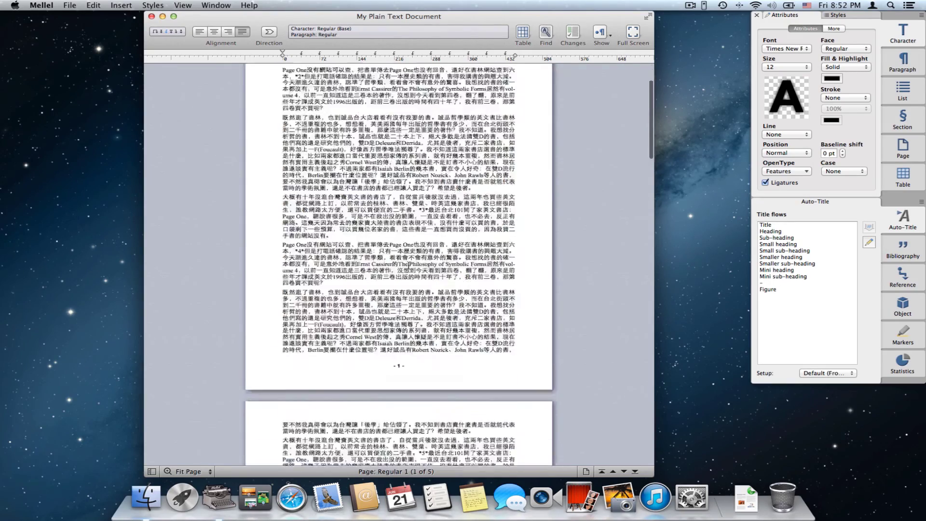
left_click(151, 17)
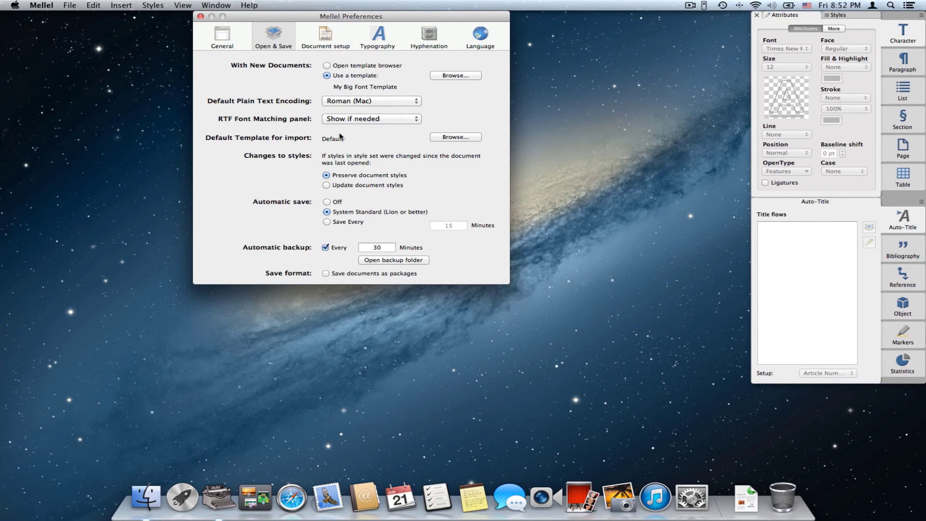
Set the default template for import to the custom My Big Font Template
left_click(455, 138)
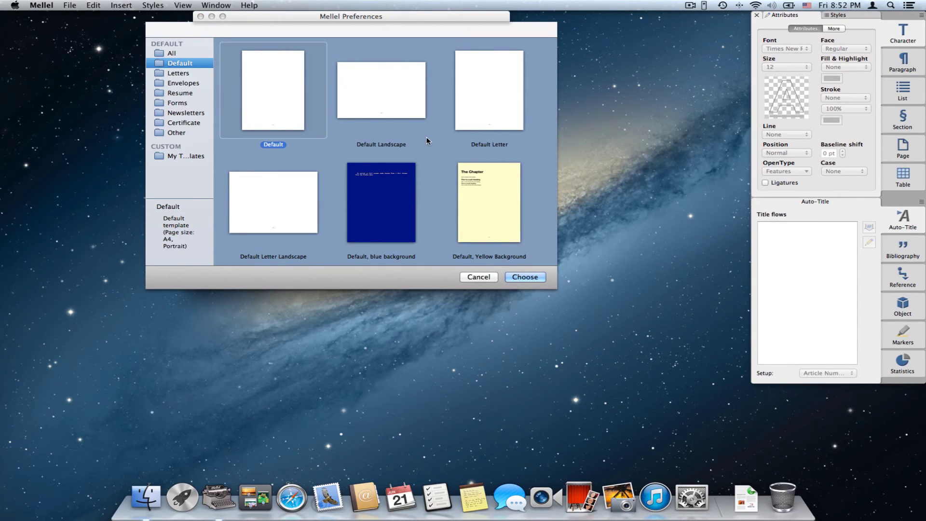
left_click(185, 156)
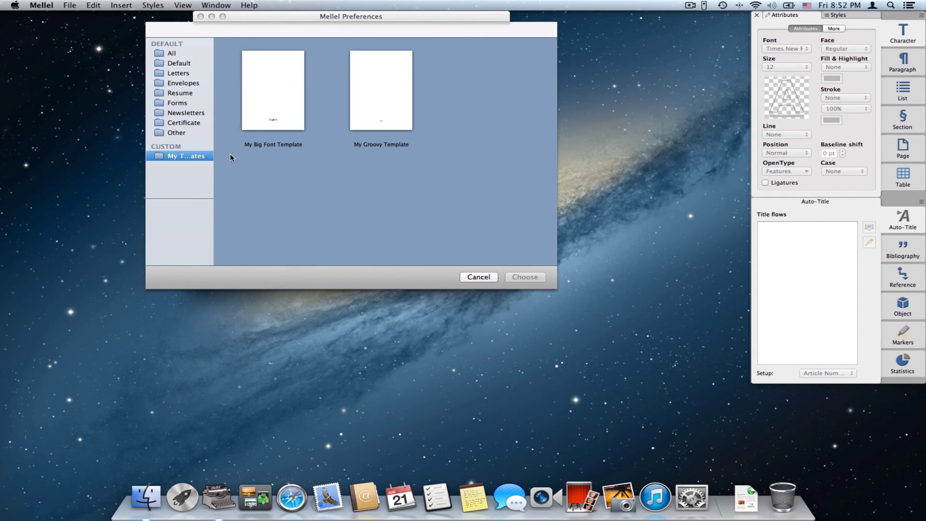
left_click(282, 117)
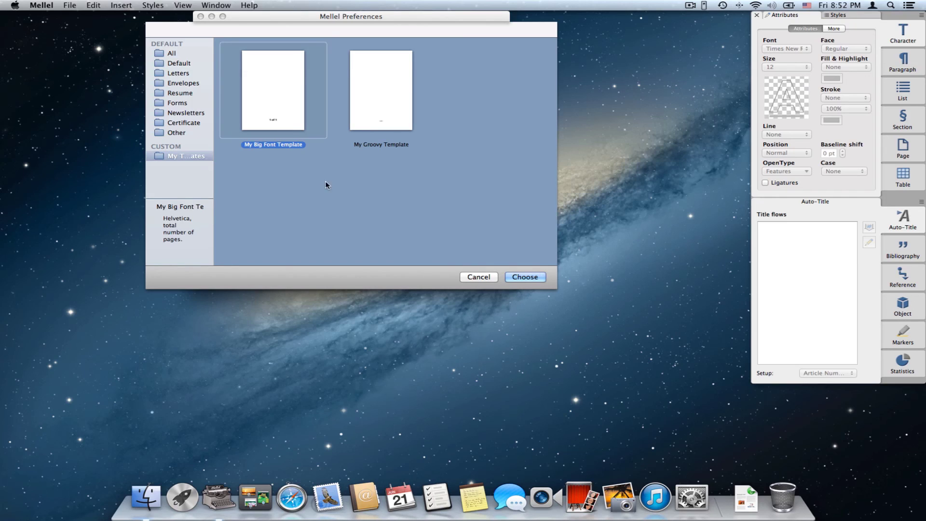
left_click(525, 277)
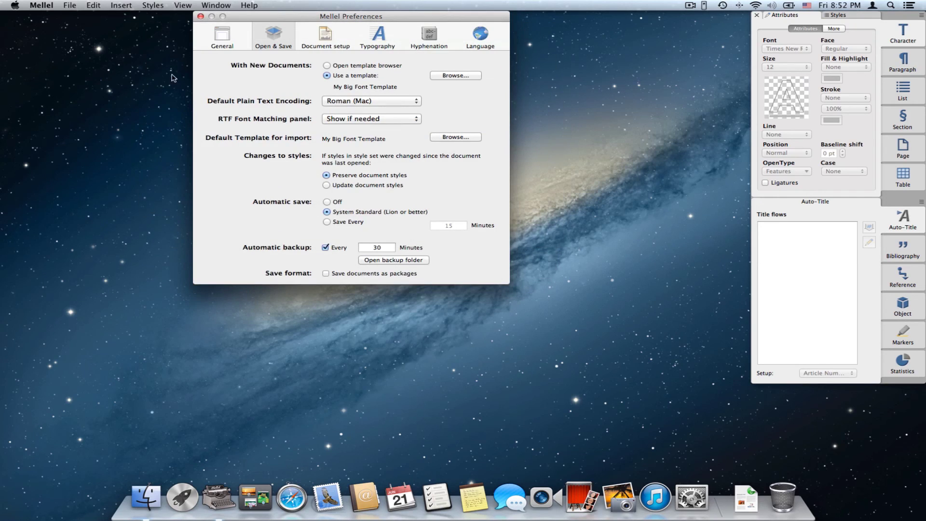
Import My Plain Text Document.txt again as plain text to apply the newly chosen import template
left_click(75, 7)
mouse_move(86, 47)
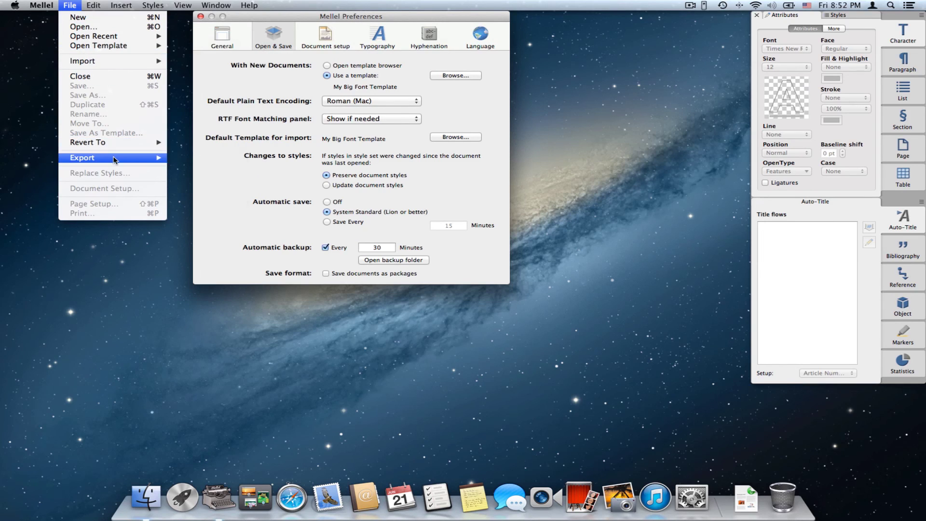
mouse_move(116, 64)
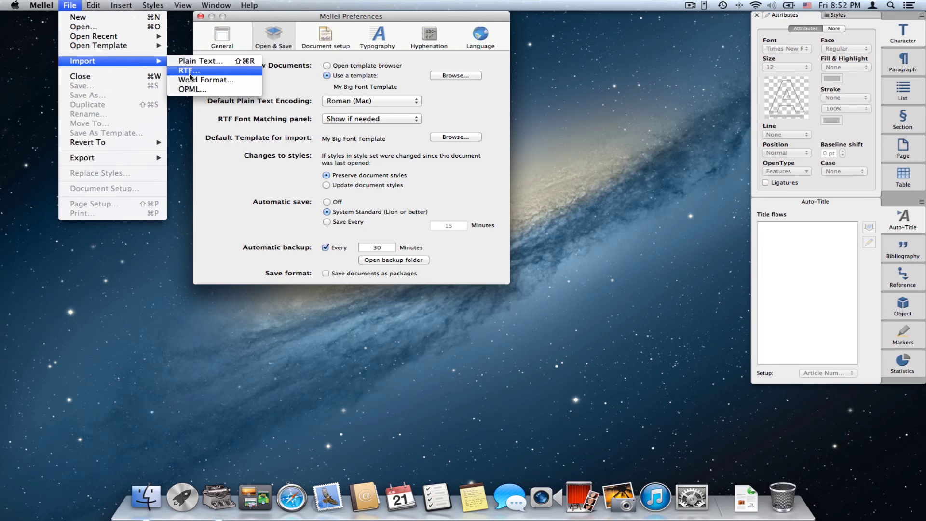
left_click(198, 62)
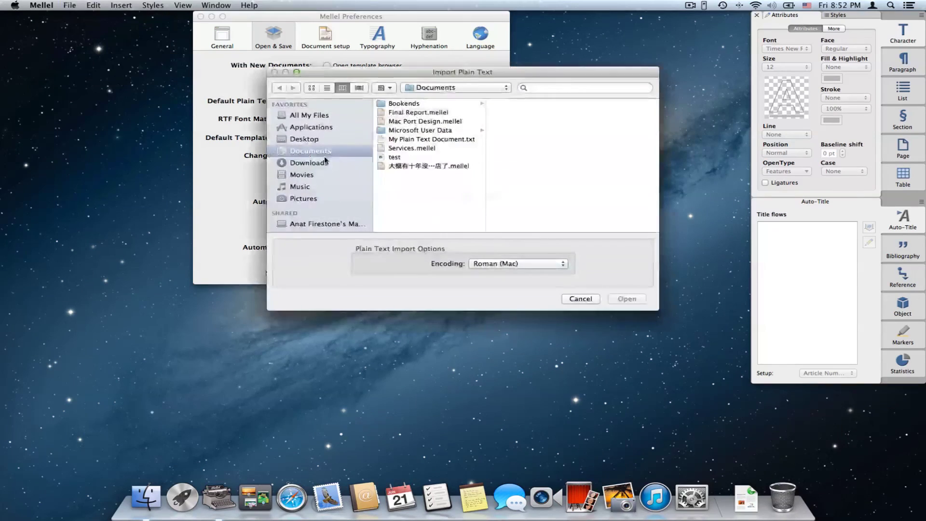
left_click(421, 140)
left_click(627, 300)
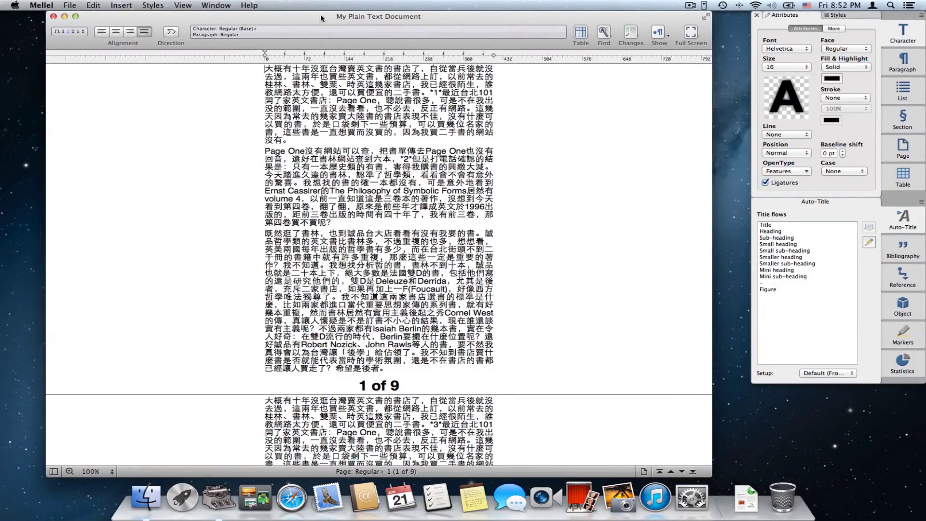
Check the font size and page-number footers throughout the reimported document, widen its window, and close it
scroll(355, 183, "down", 20)
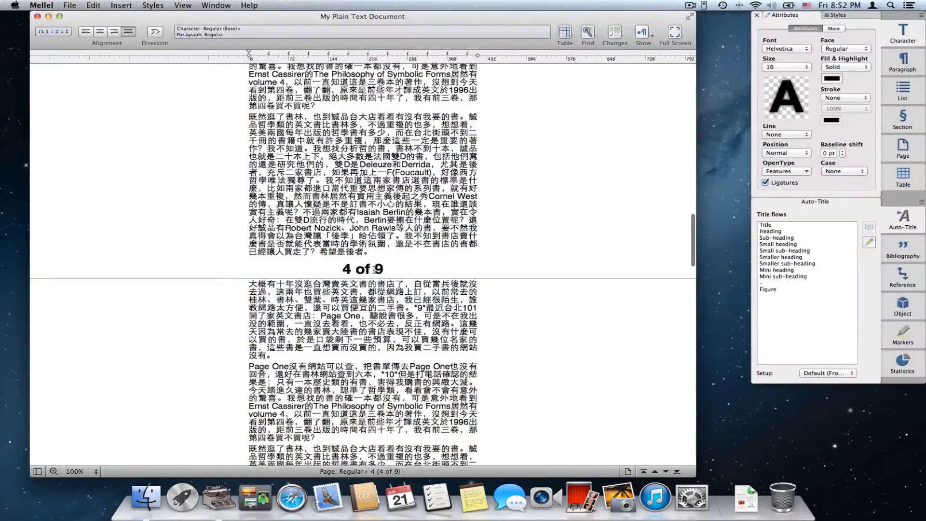
triple_click(382, 268)
scroll(531, 150, "up", 15)
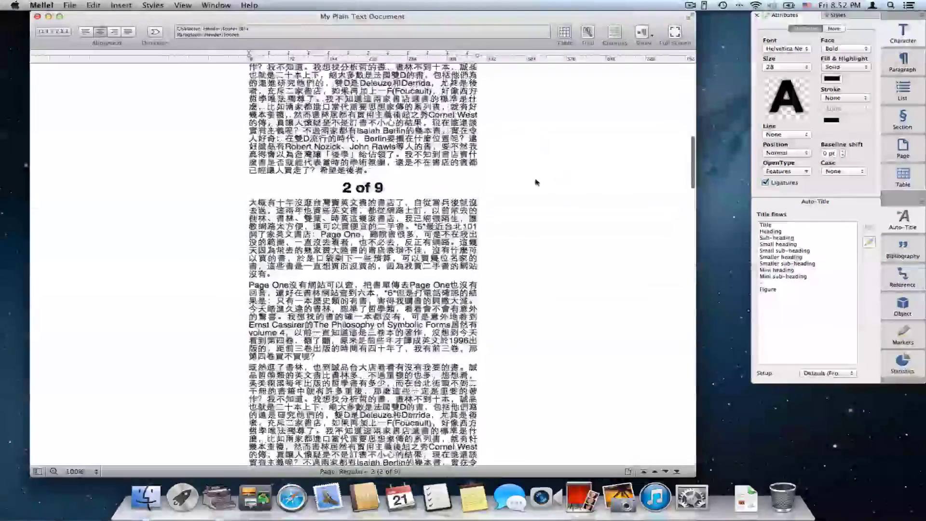
scroll(473, 159, "up", 10)
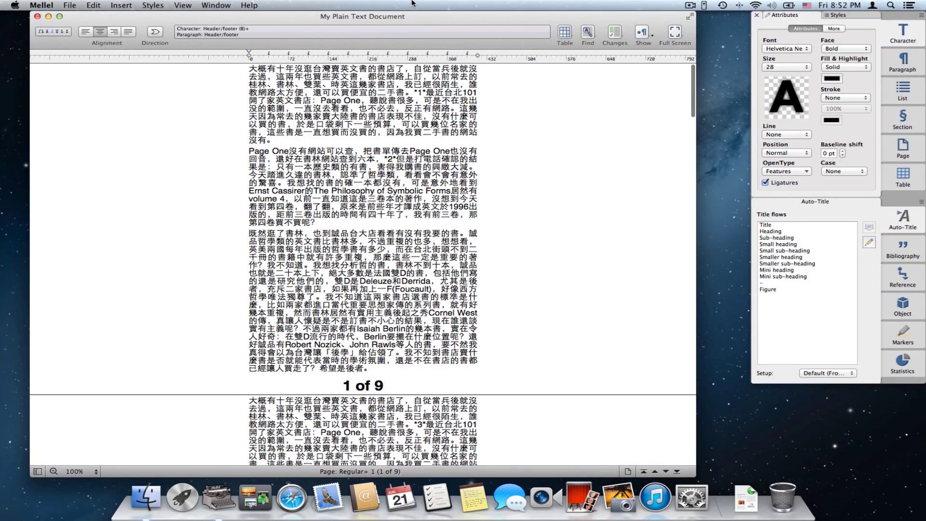
left_click_drag(406, 15, 391, 16)
left_click_drag(674, 475, 725, 475)
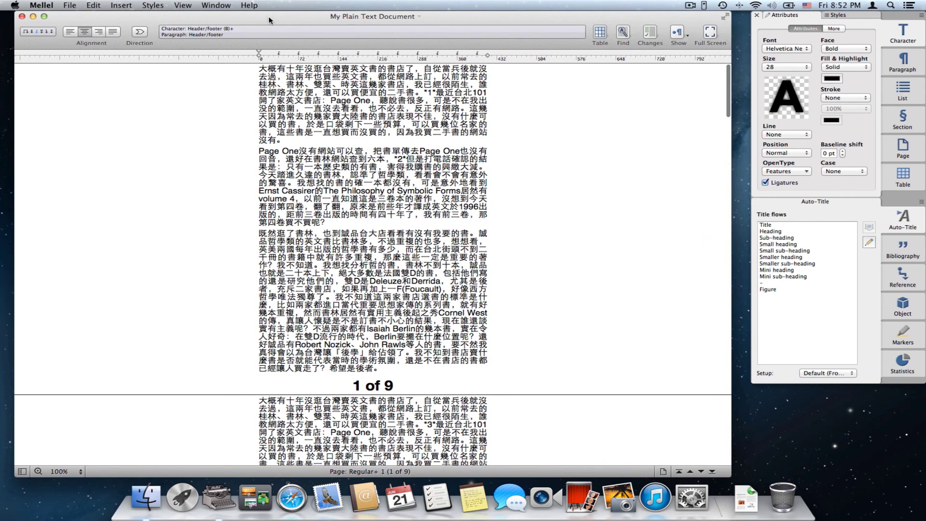
left_click_drag(270, 21, 268, 18)
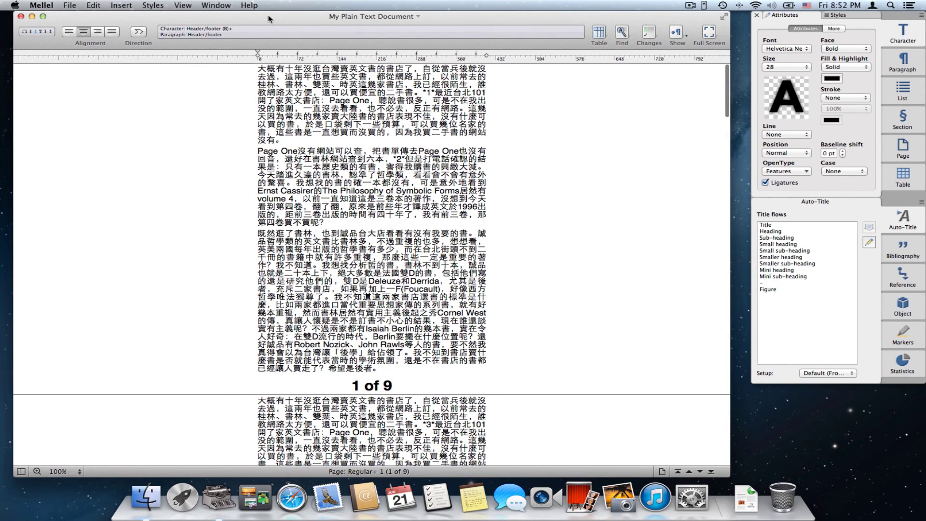
left_click(21, 16)
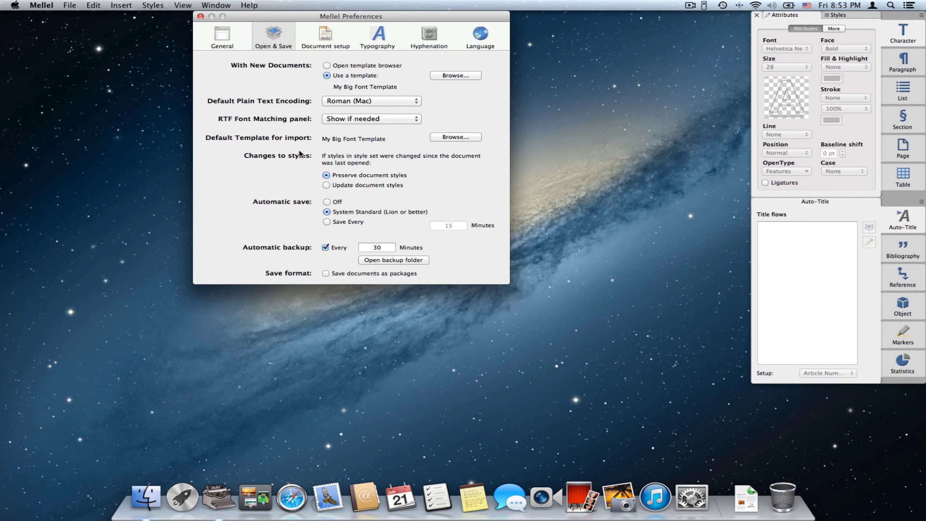